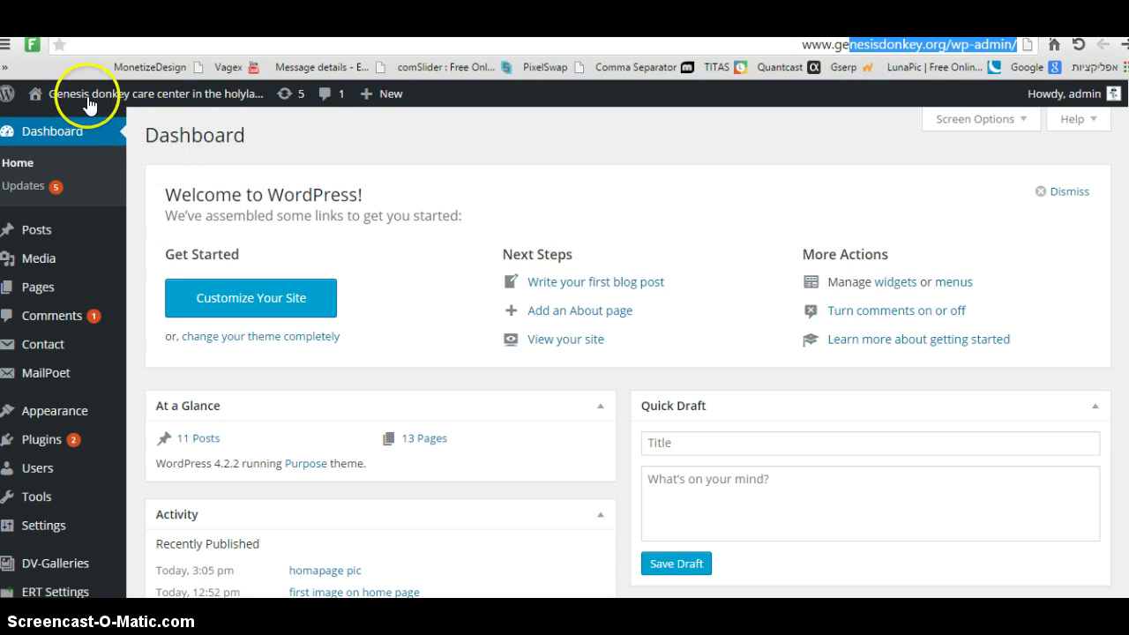
# Open the live Genesis donkey care center site in a new browser tab from the dashboard
pyautogui.moveTo(89, 105)
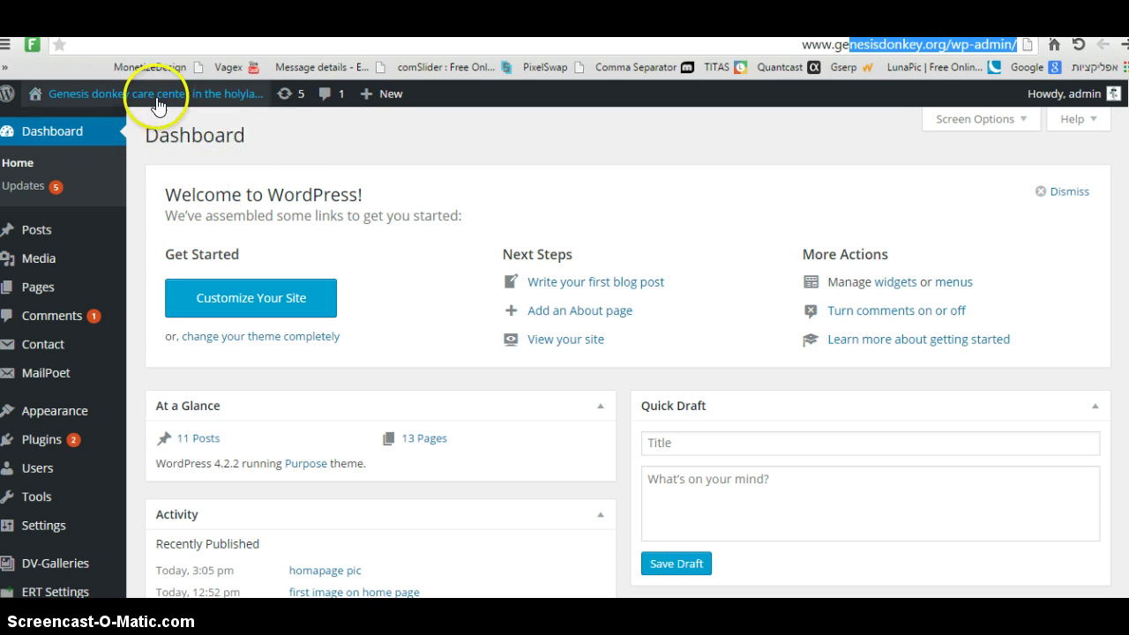
pyautogui.moveTo(157, 102)
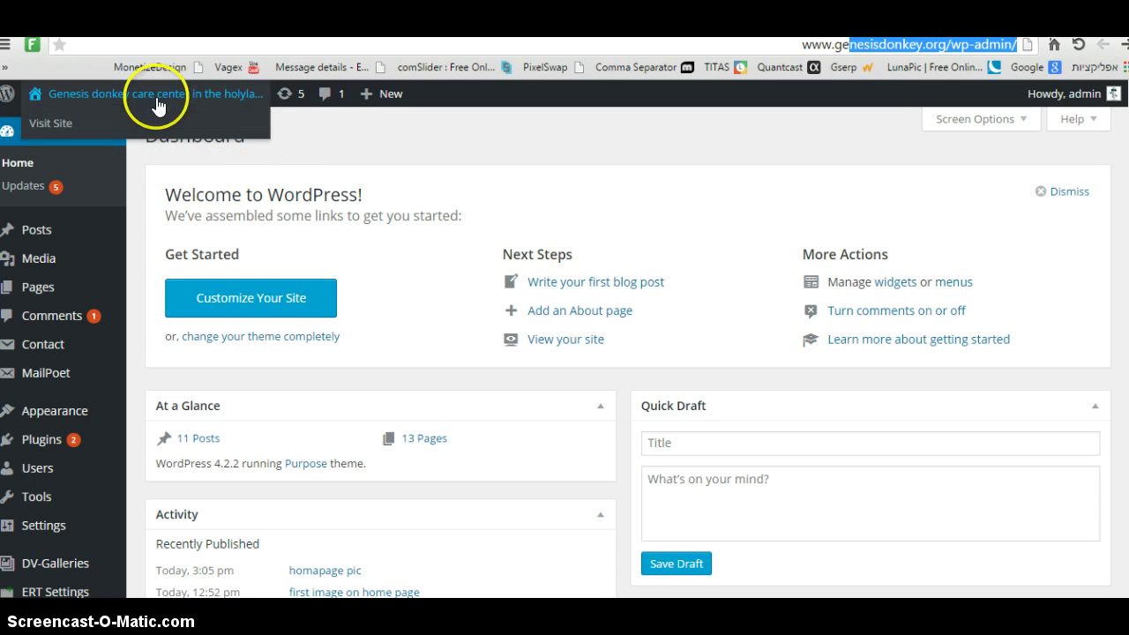
pyautogui.rightClick(50, 131)
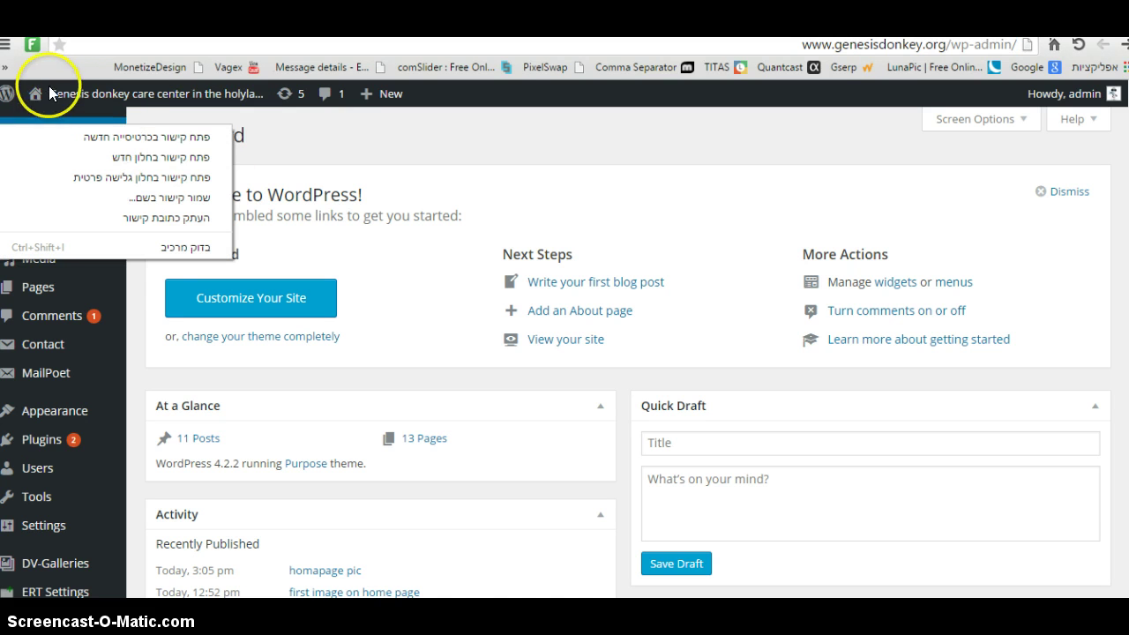
pyautogui.click(146, 137)
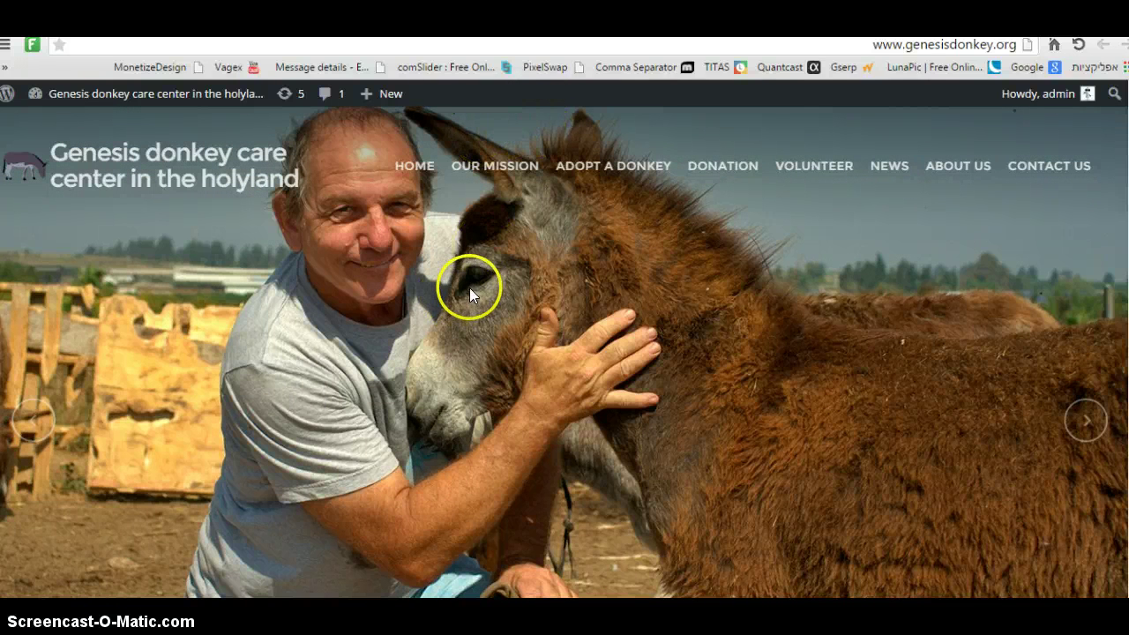
# Open the site's Donation page for editing and examine its heading and restabs shortcodes in the visual editor
pyautogui.click(716, 167)
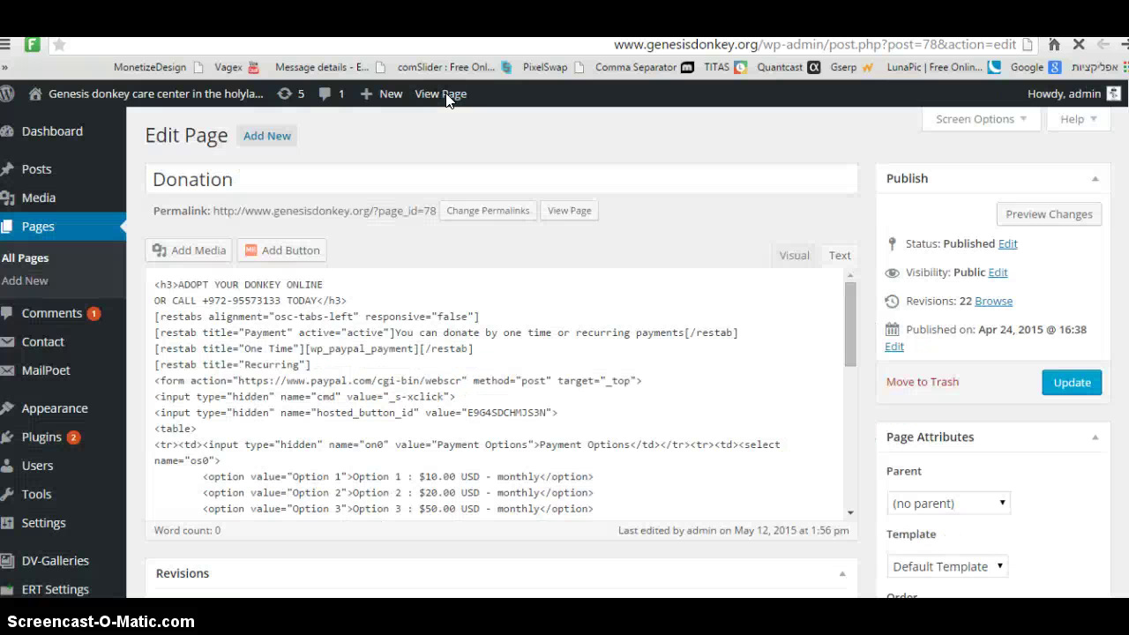
pyautogui.click(229, 179)
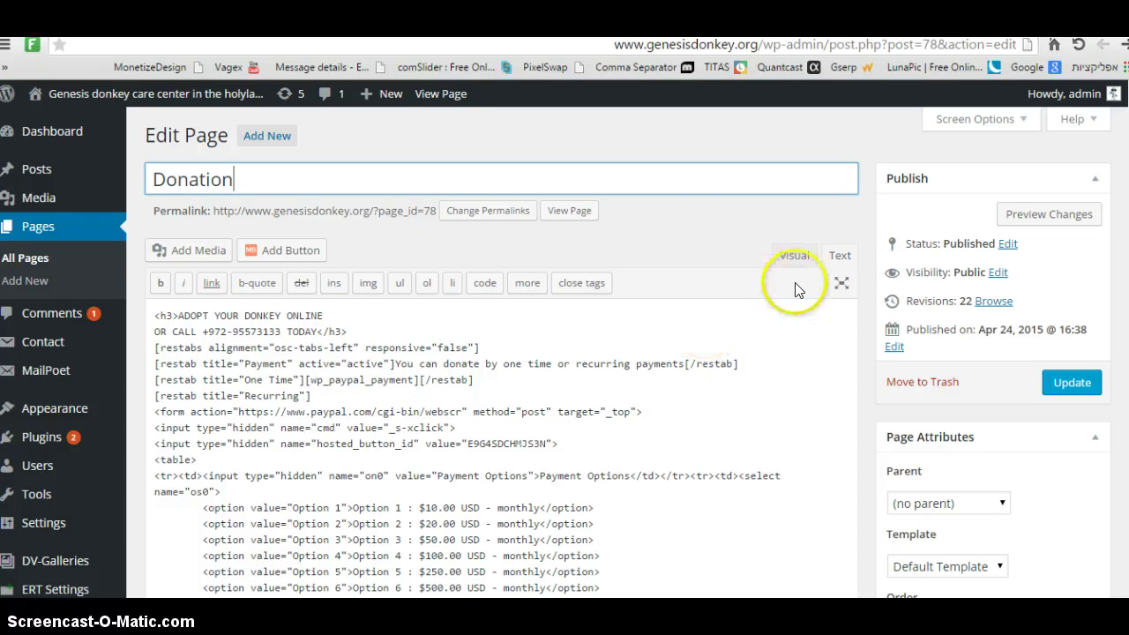
pyautogui.click(792, 256)
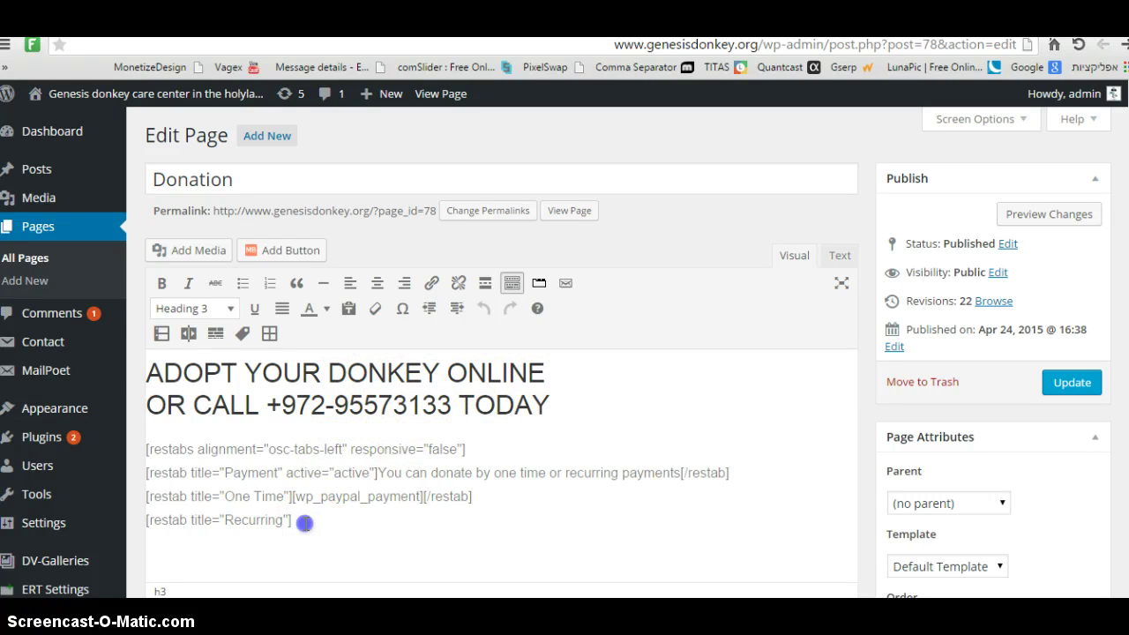
pyautogui.moveTo(300, 520); pyautogui.dragTo(149, 450)
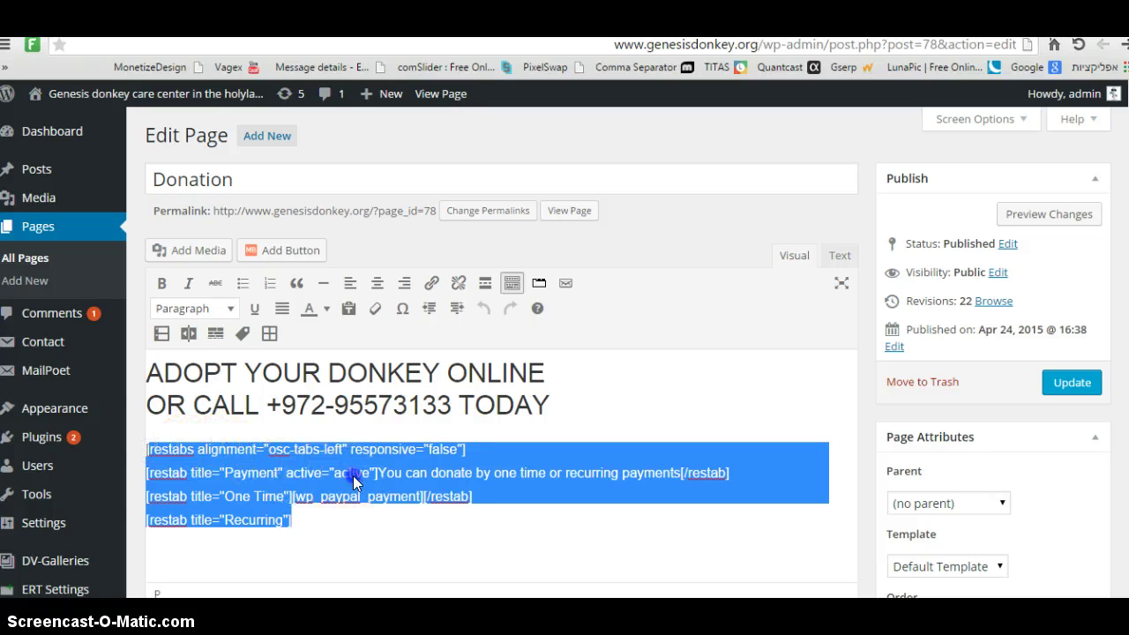
pyautogui.click(377, 474)
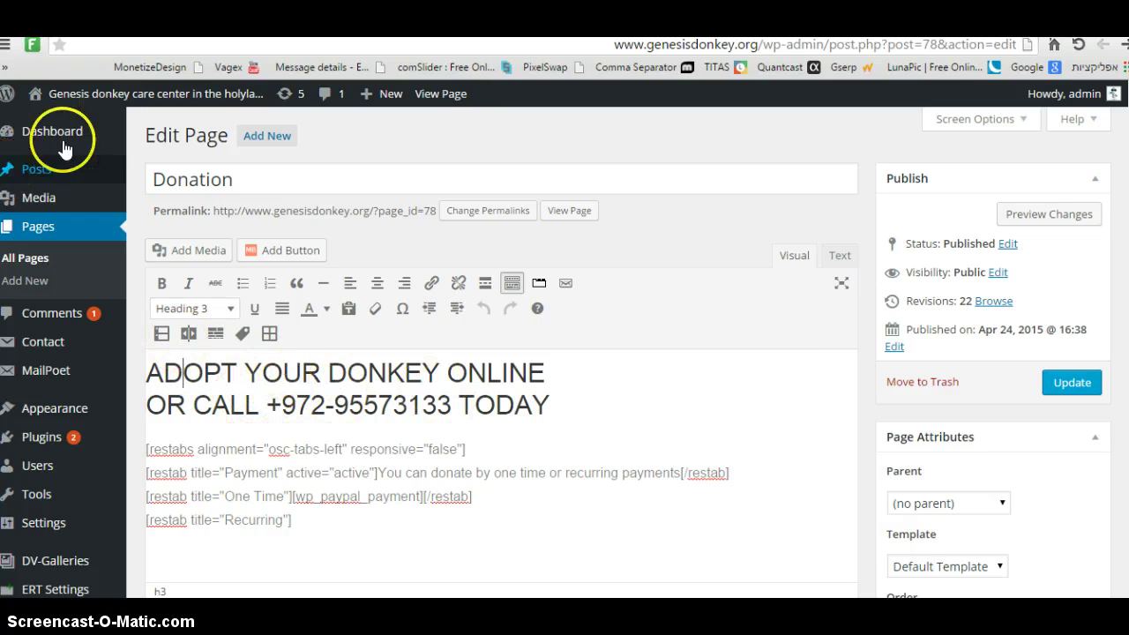
# Return to the live site and open its About Us page for editing
pyautogui.moveTo(100, 102)
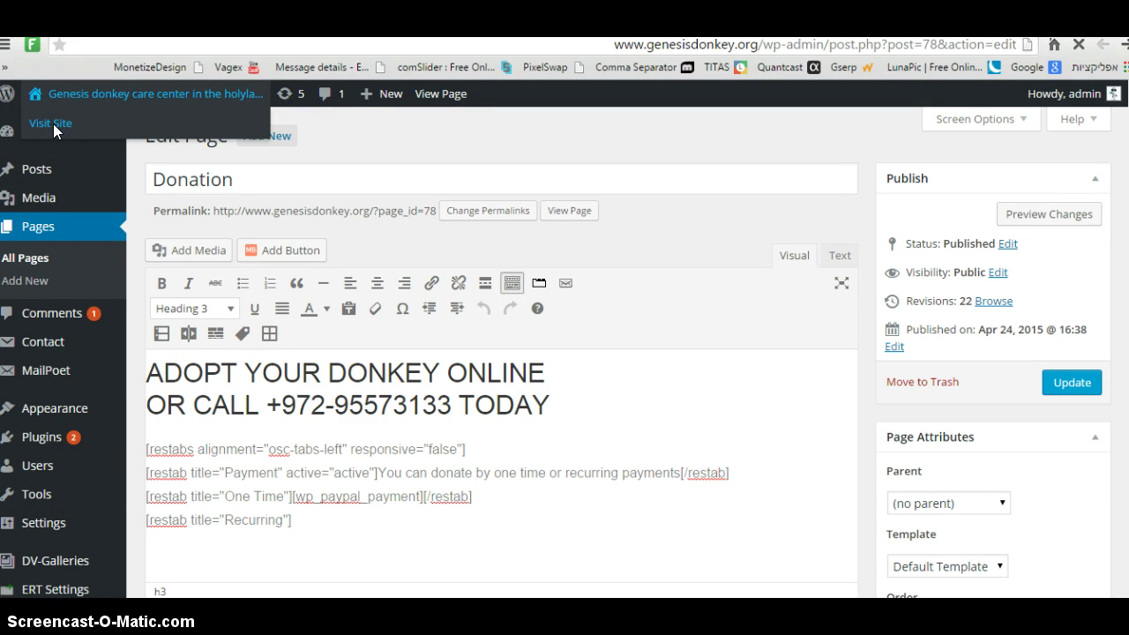
pyautogui.click(53, 123)
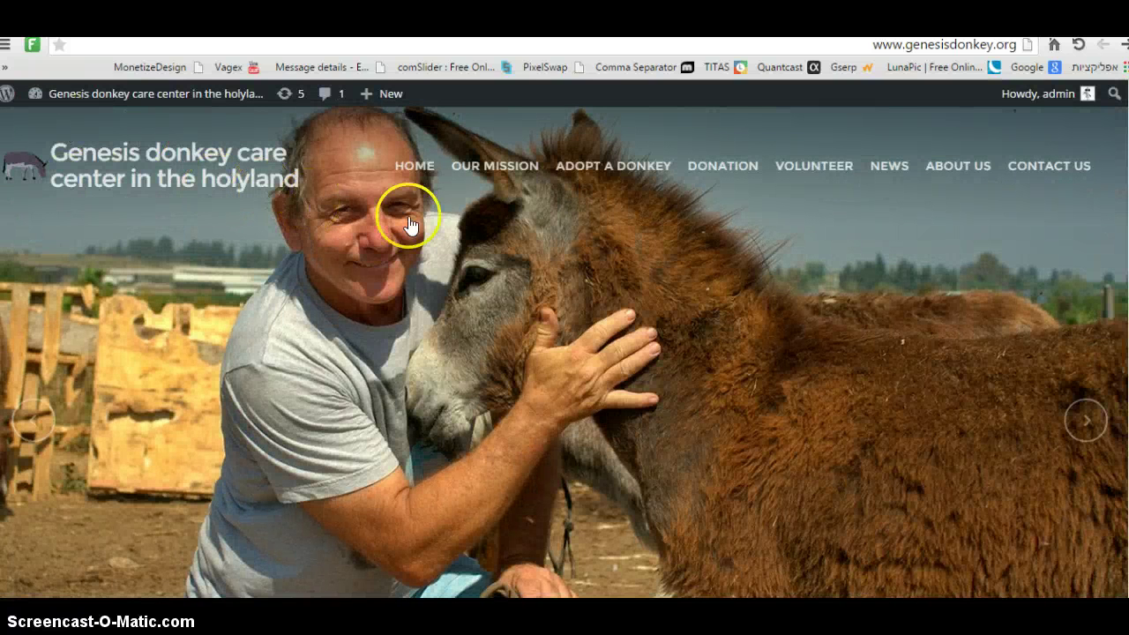
pyautogui.click(960, 168)
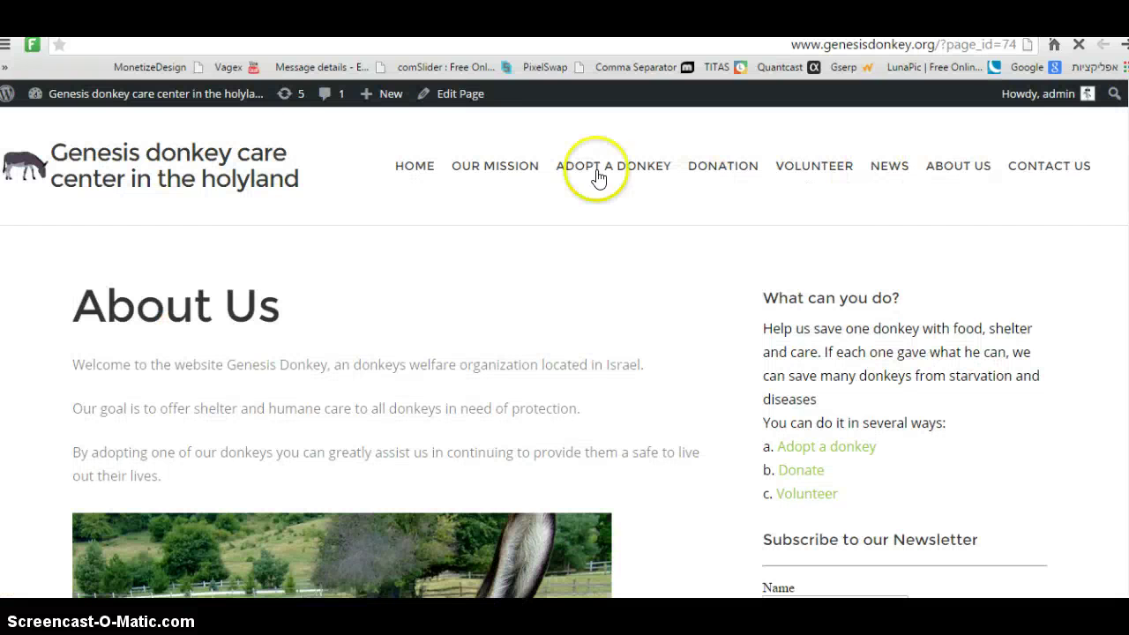
pyautogui.click(456, 99)
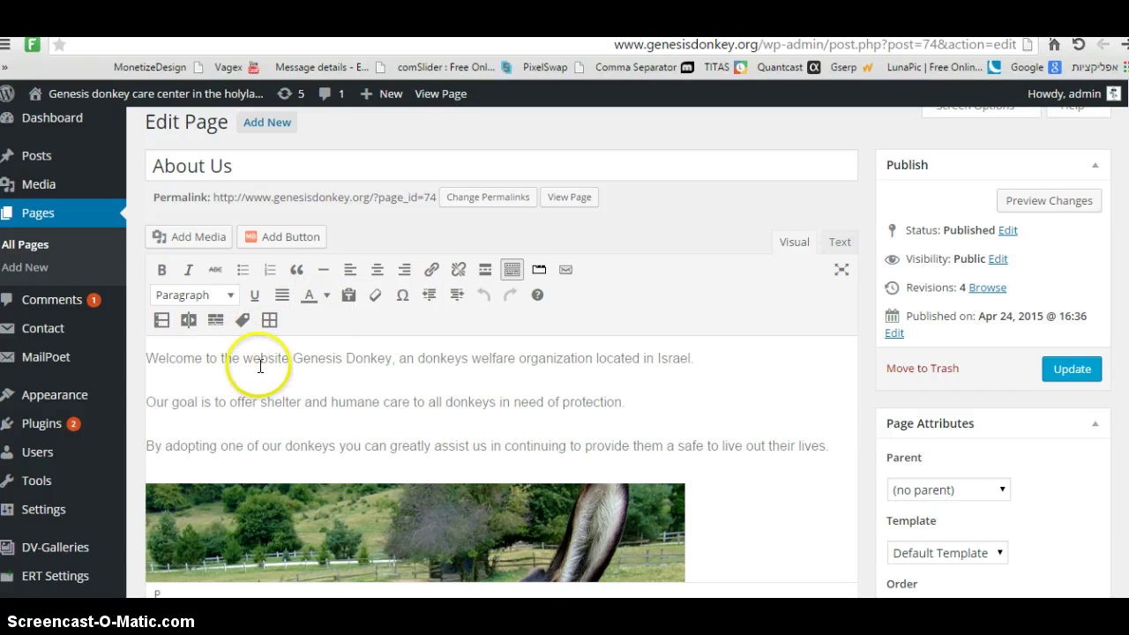
# Upload style1_arrow1 from the JPG folder inside Arrows and insert it before the first paragraph of the About Us page
pyautogui.click(148, 356)
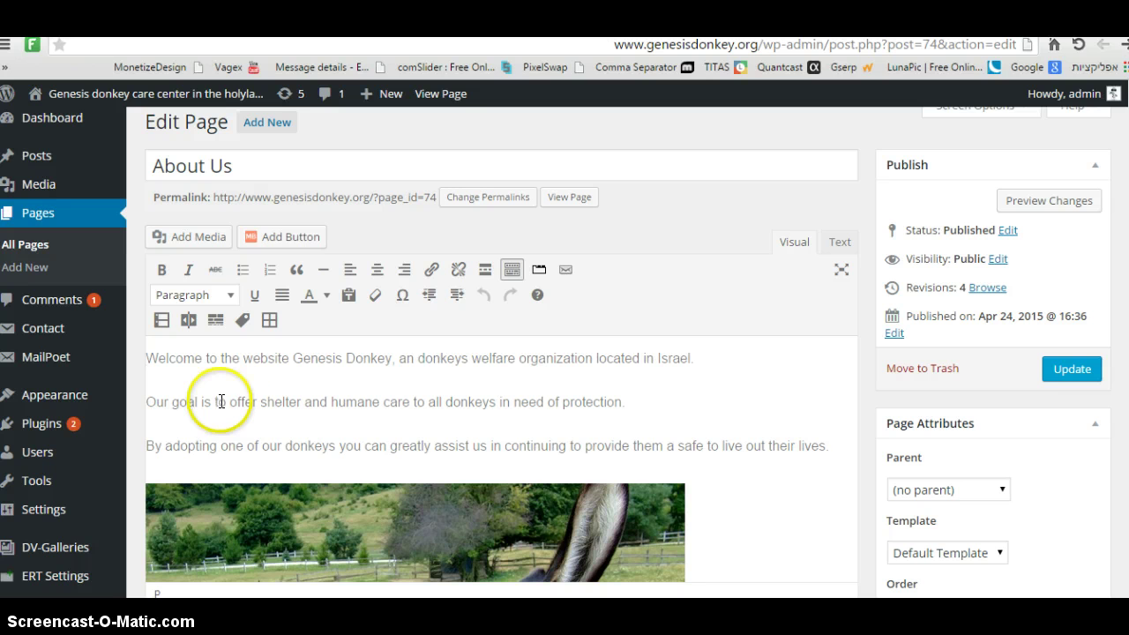
pyautogui.click(181, 237)
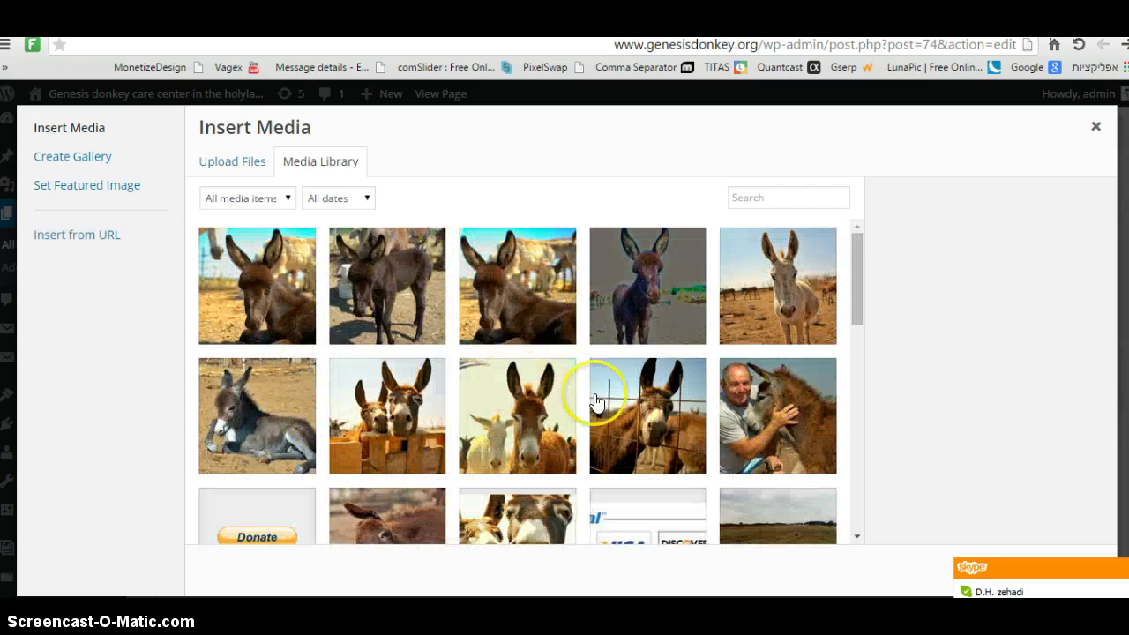
pyautogui.click(236, 170)
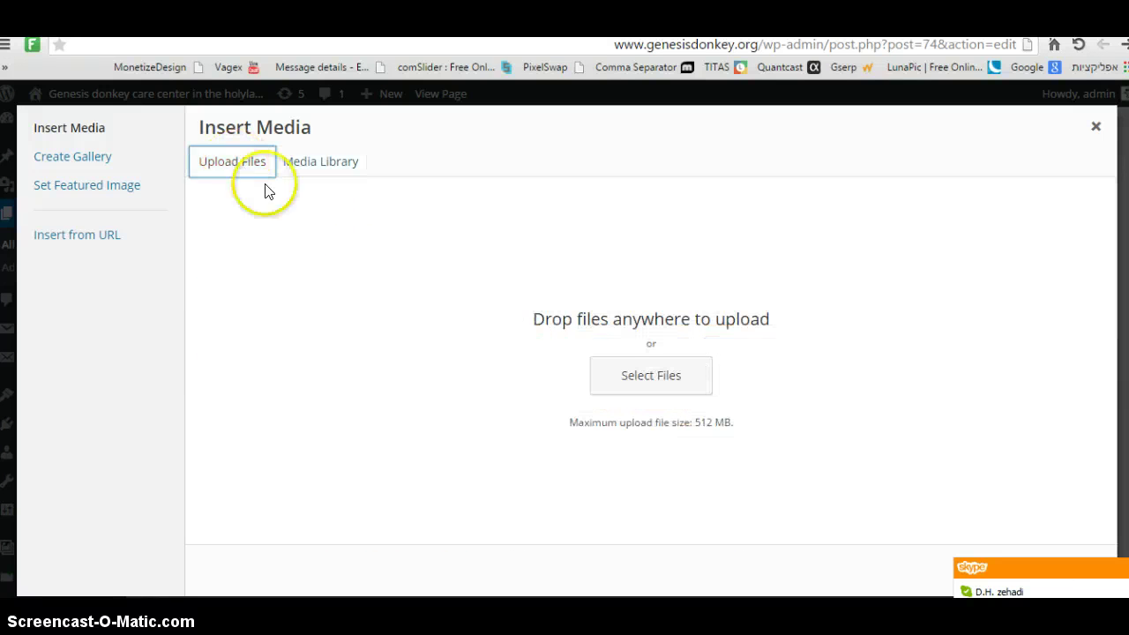
pyautogui.click(646, 376)
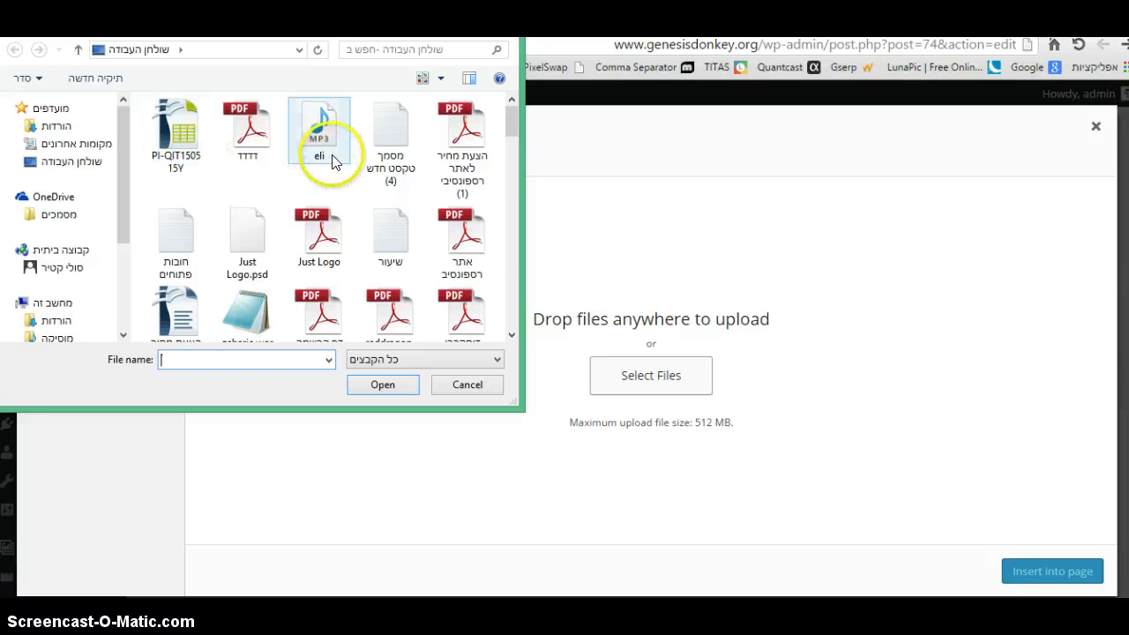
pyautogui.moveTo(511, 120); pyautogui.dragTo(525, 208)
pyautogui.doubleClick(466, 220)
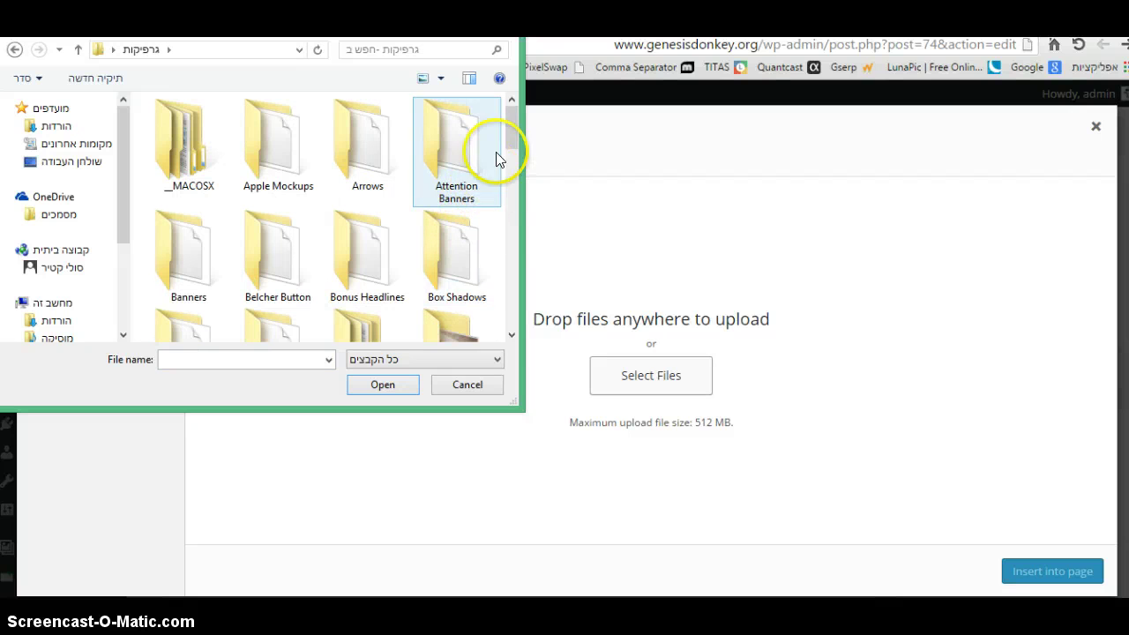
pyautogui.doubleClick(380, 150)
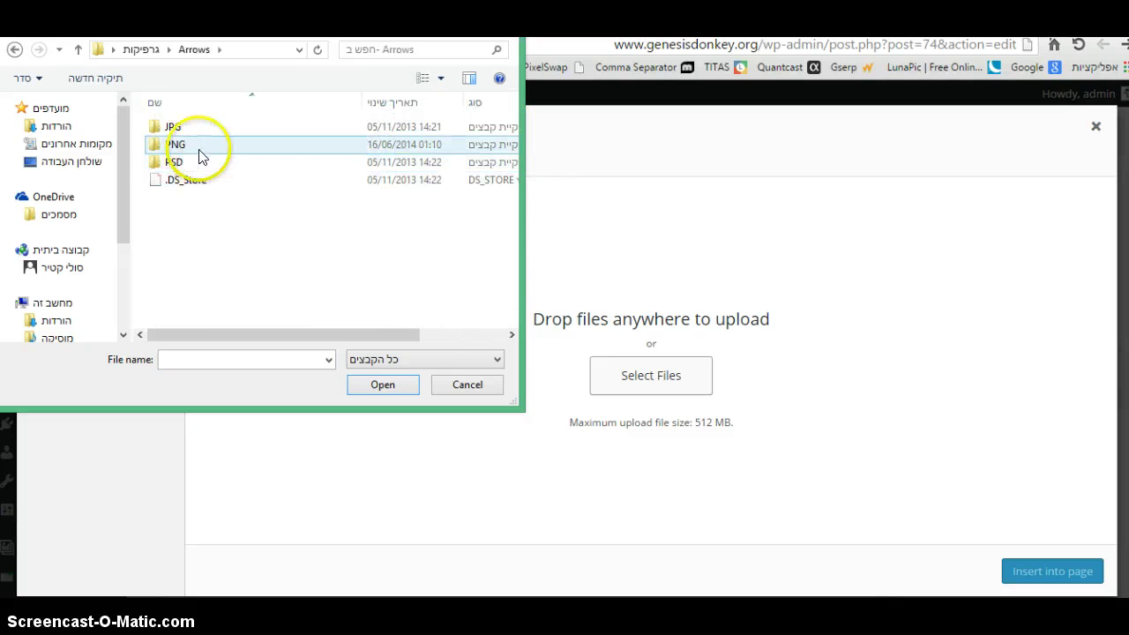
pyautogui.doubleClick(194, 127)
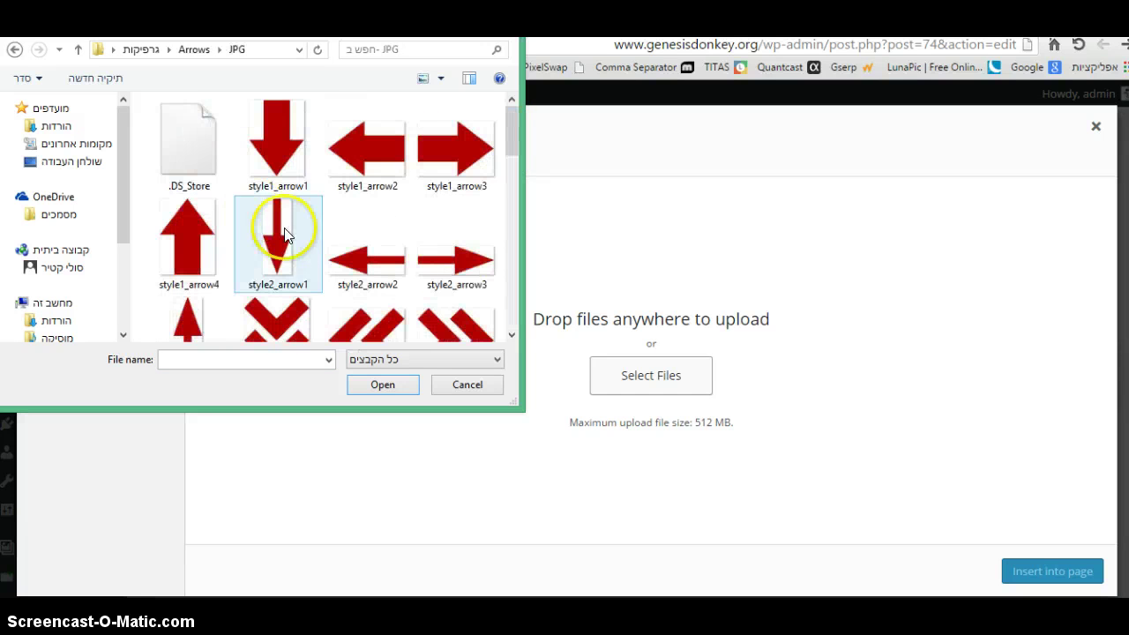
pyautogui.doubleClick(296, 163)
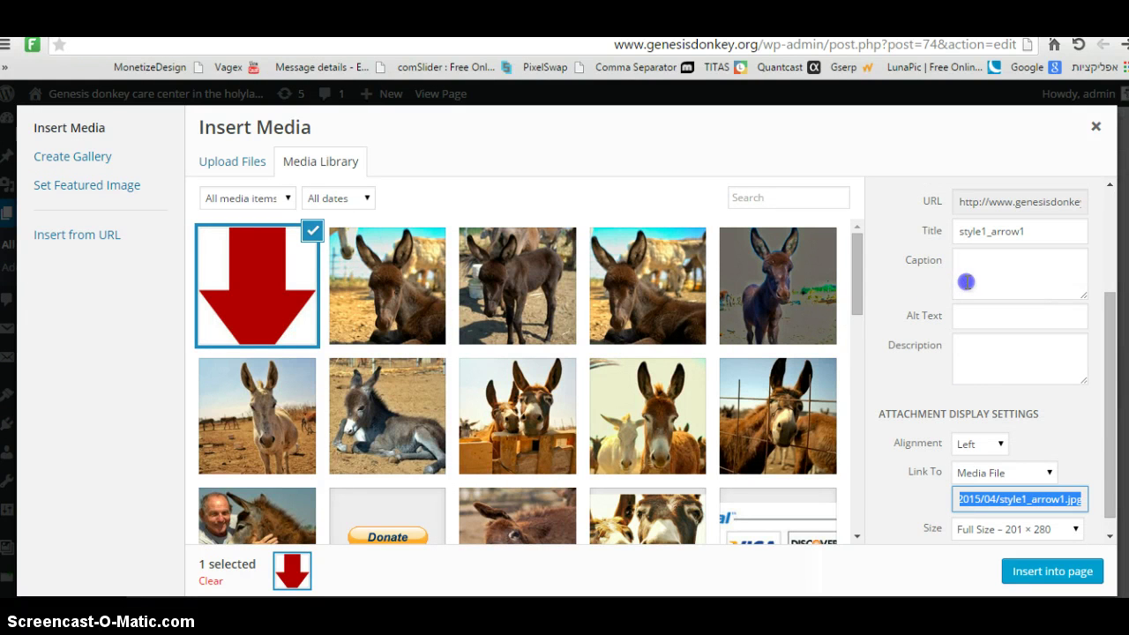
pyautogui.click(1045, 574)
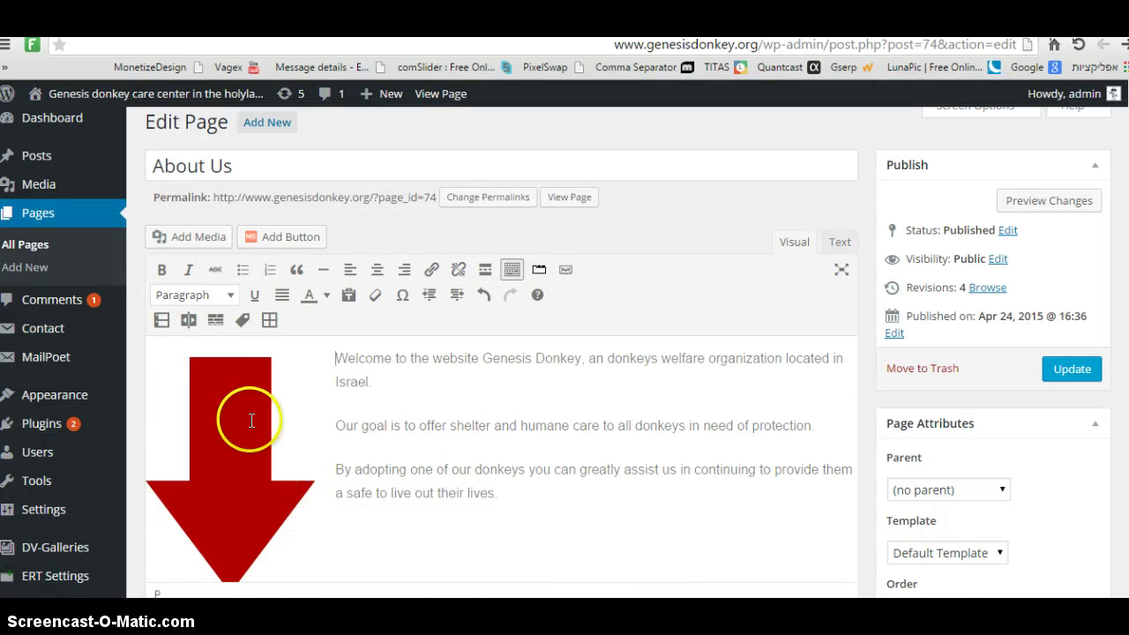
# Try right, left and centre alignment on the arrow image, and remove it from the About Us page
pyautogui.click(252, 421)
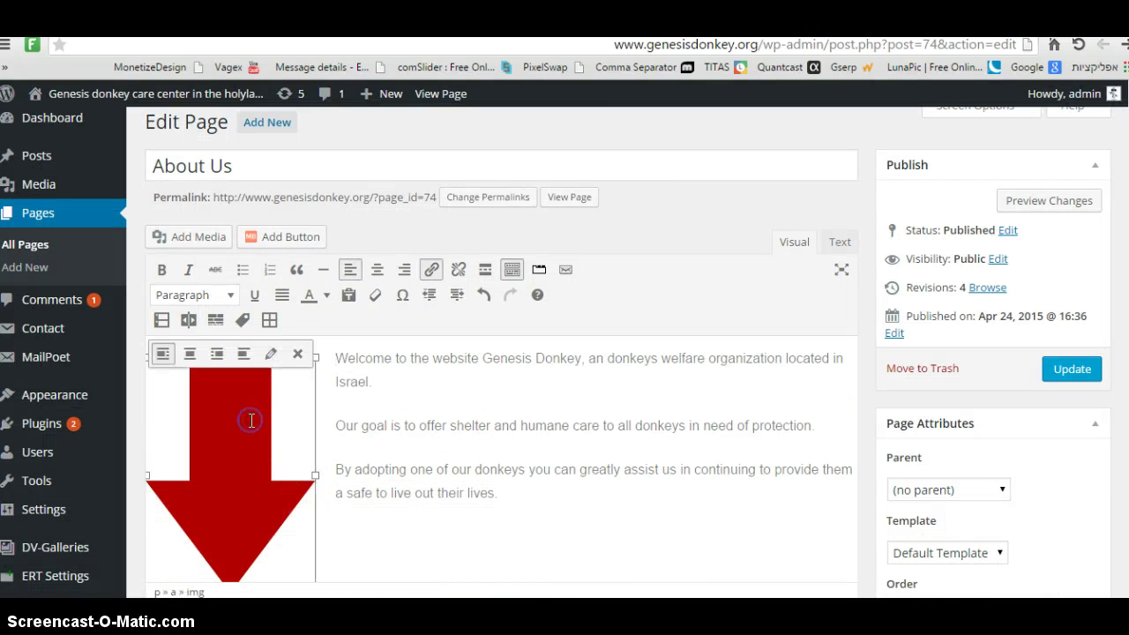
pyautogui.click(217, 356)
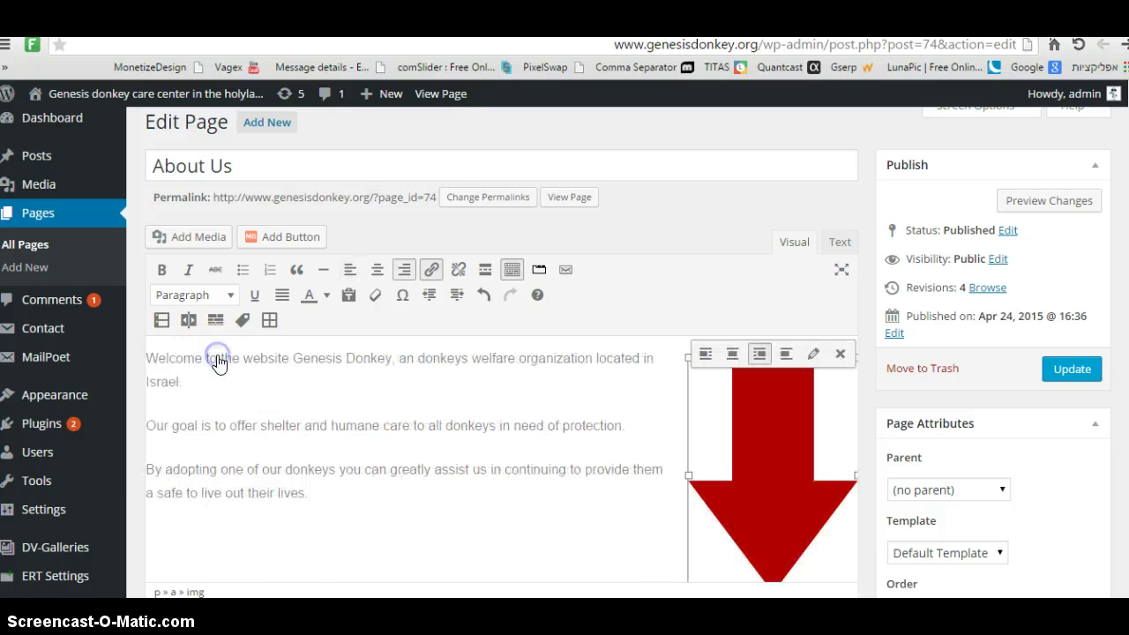
pyautogui.click(706, 353)
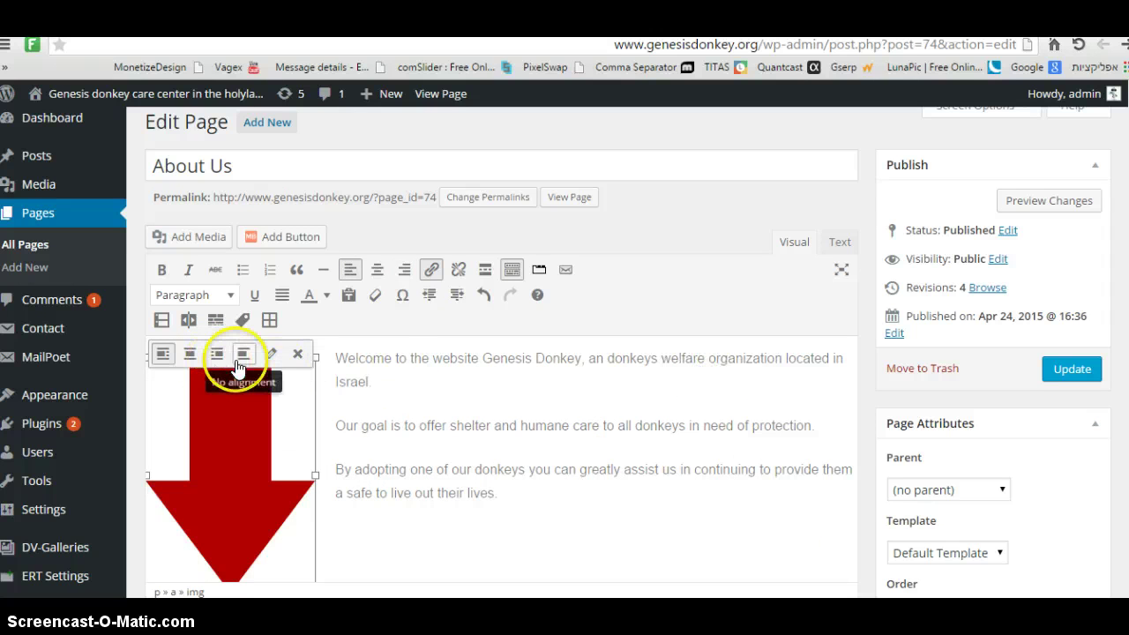
pyautogui.click(190, 353)
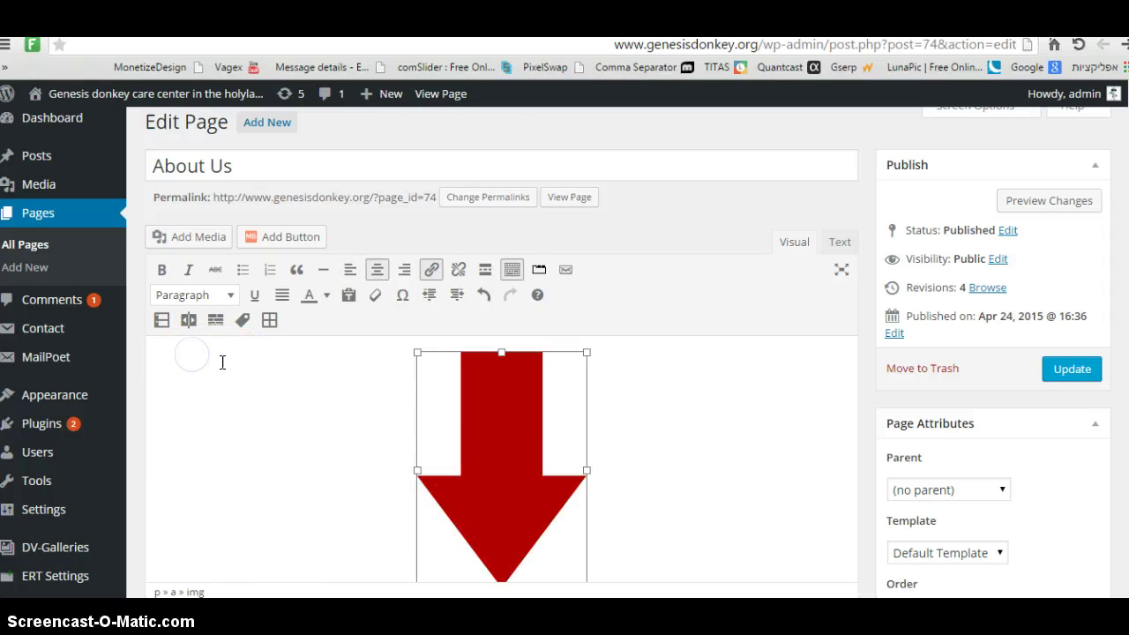
pyautogui.scroll(-3, 397, 396)
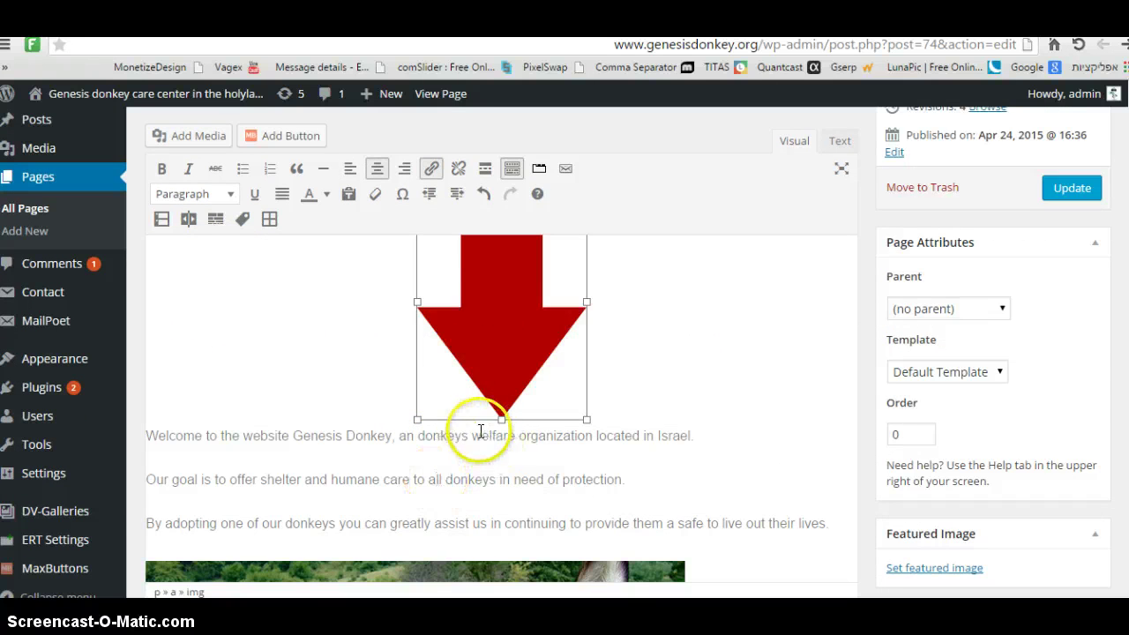
pyautogui.scroll(2, 481, 430)
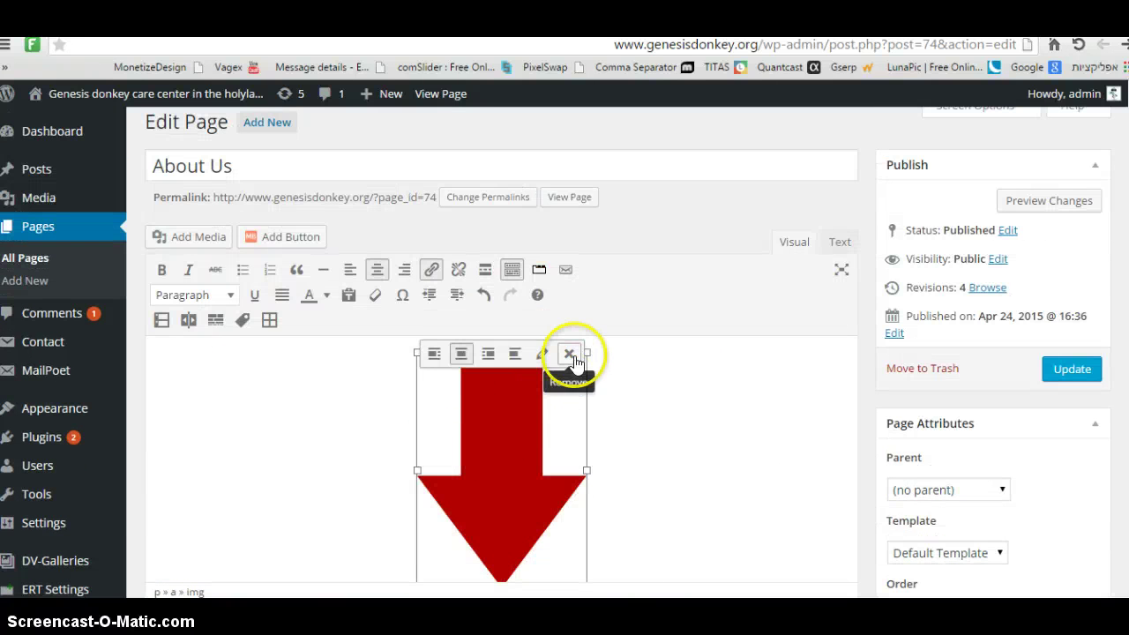
pyautogui.click(569, 355)
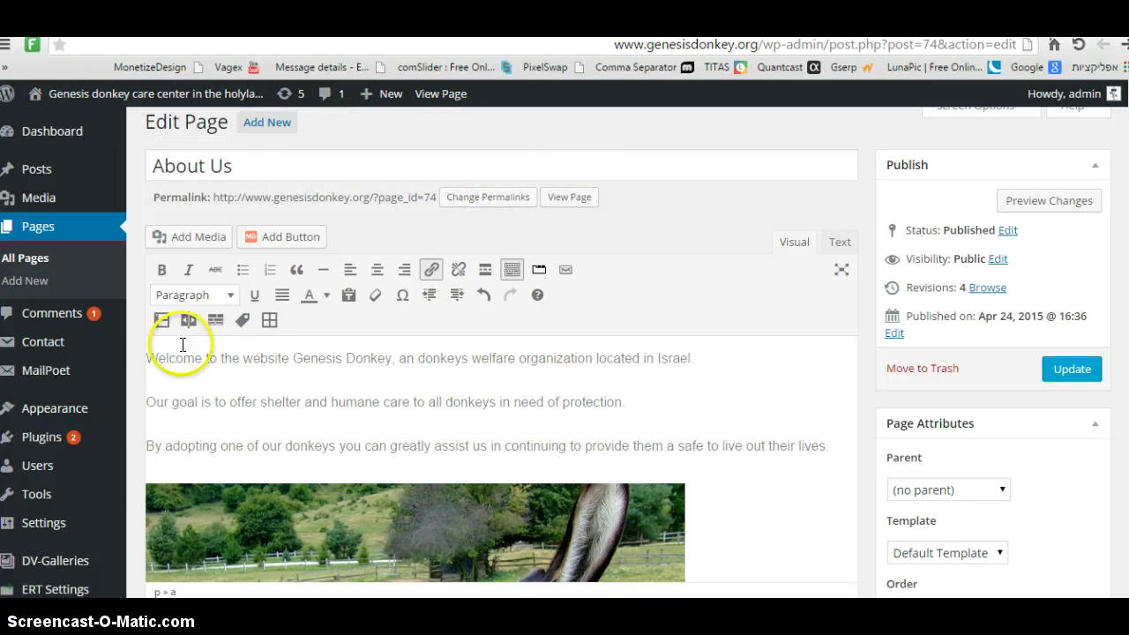
# Go back to the dashboard and start a new page with the cursor in its title
pyautogui.moveTo(97, 100)
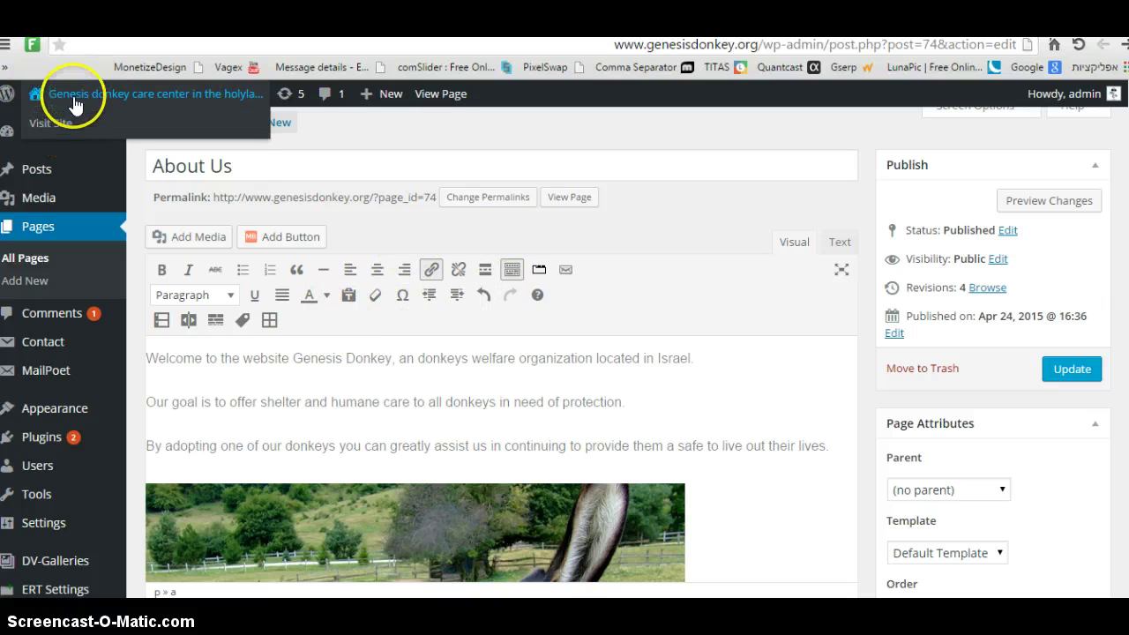
pyautogui.moveTo(109, 381)
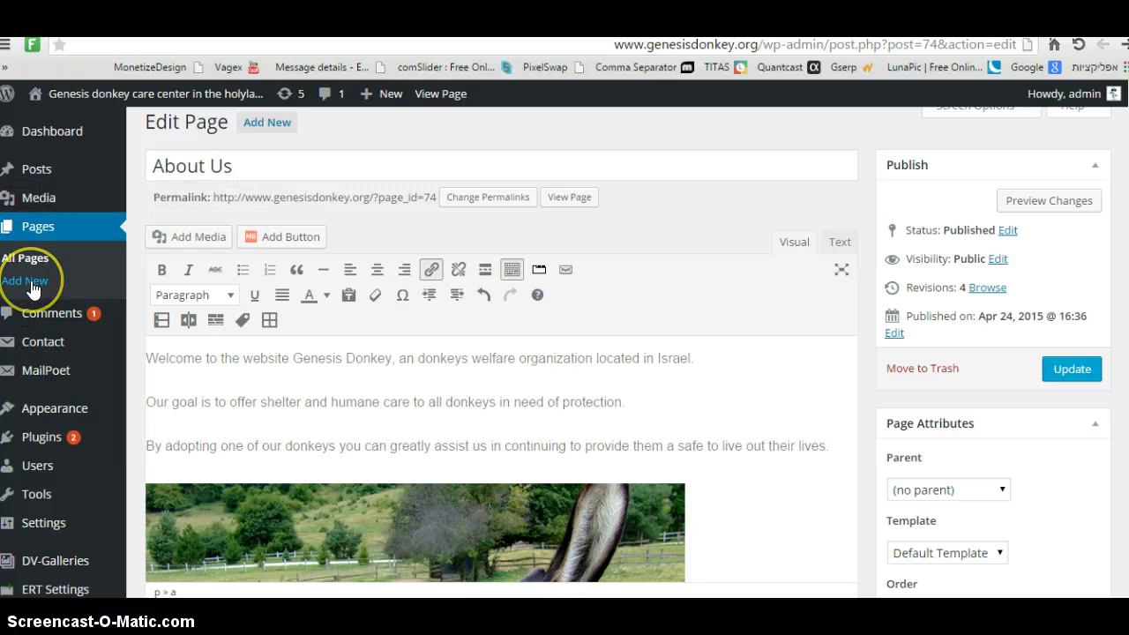
pyautogui.click(73, 131)
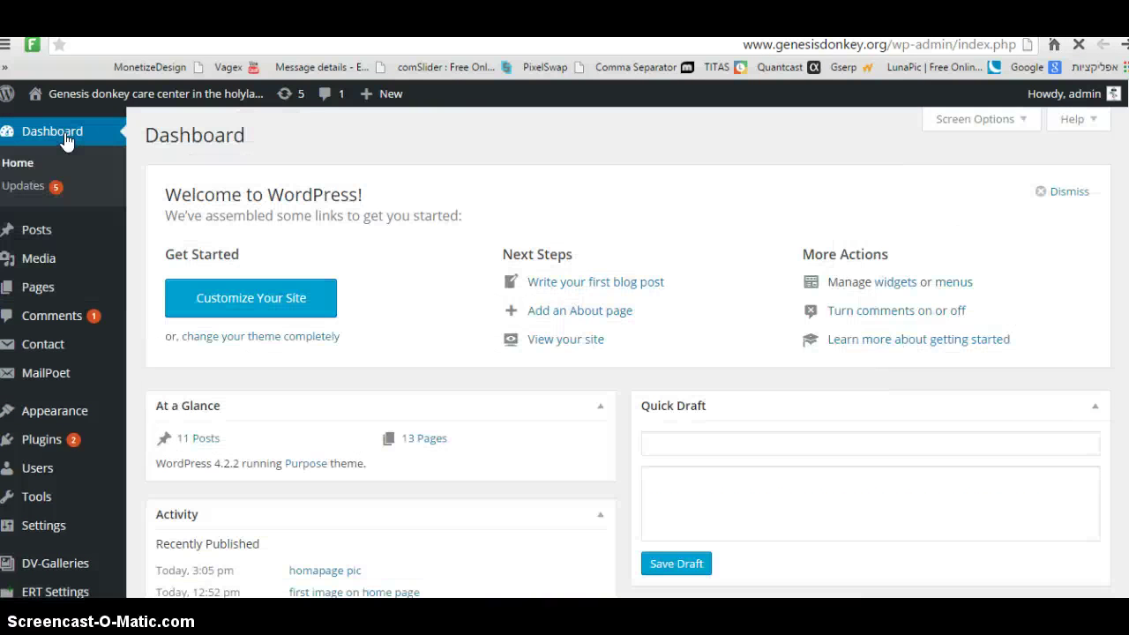
pyautogui.moveTo(39, 292)
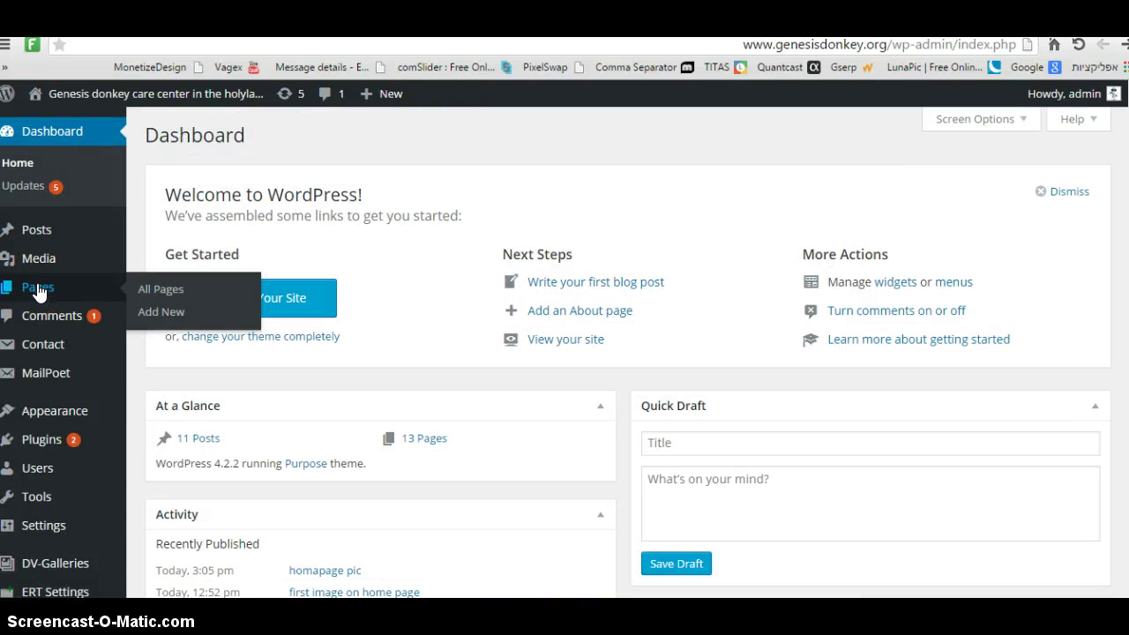
pyautogui.click(164, 312)
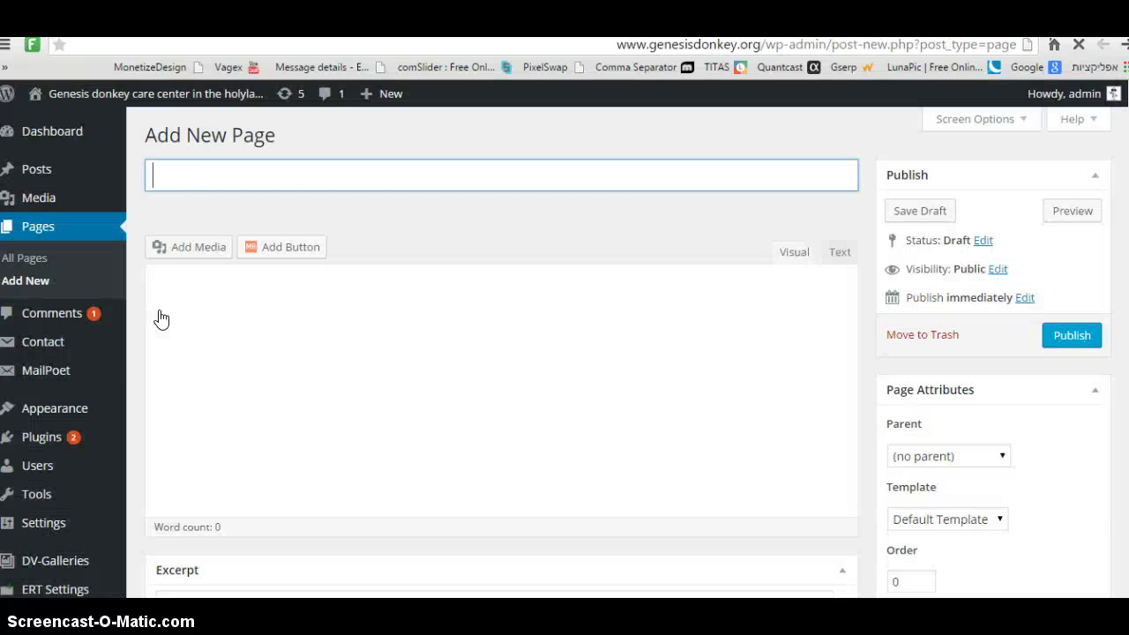
pyautogui.click(181, 185)
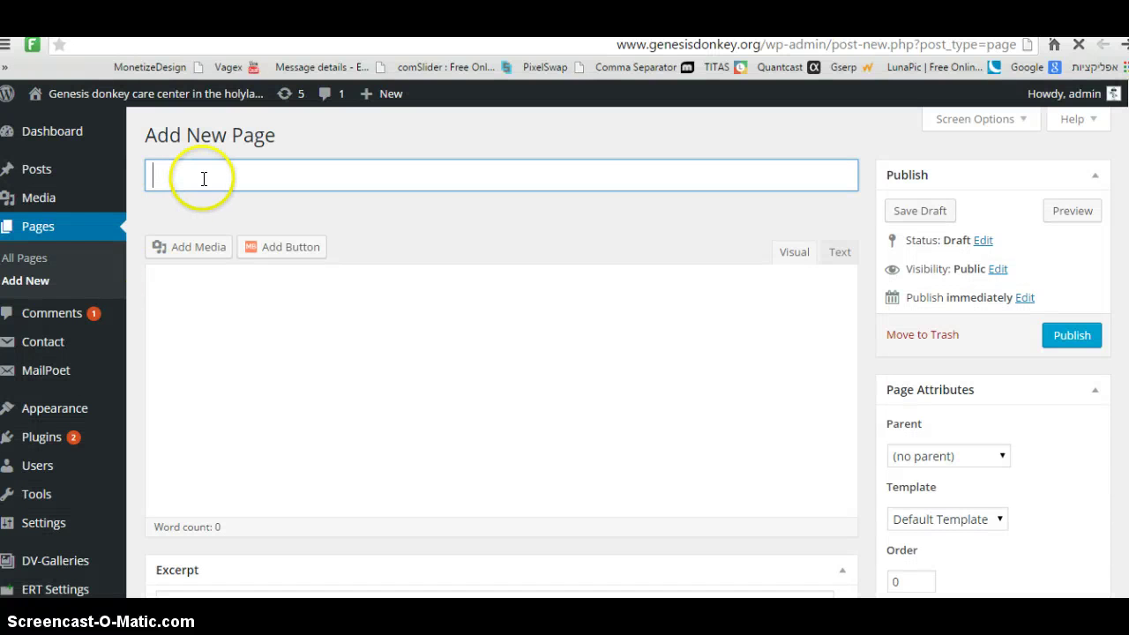
# Title the new page "test", enter "tetst" as its body text, and publish the page
pyautogui.write('test')
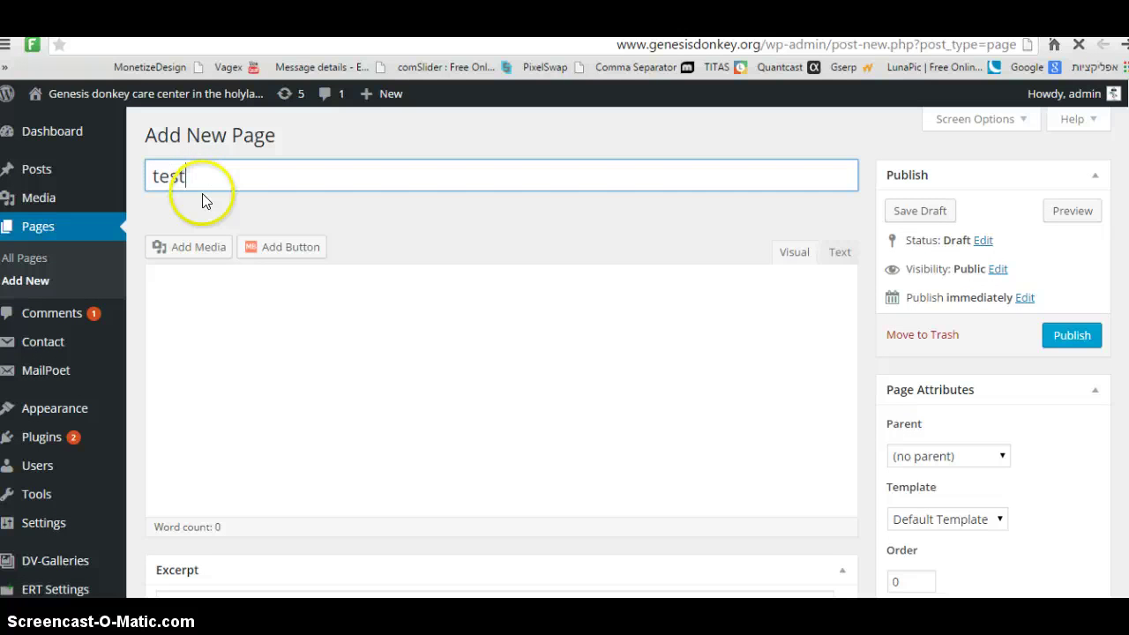
pyautogui.click(423, 389)
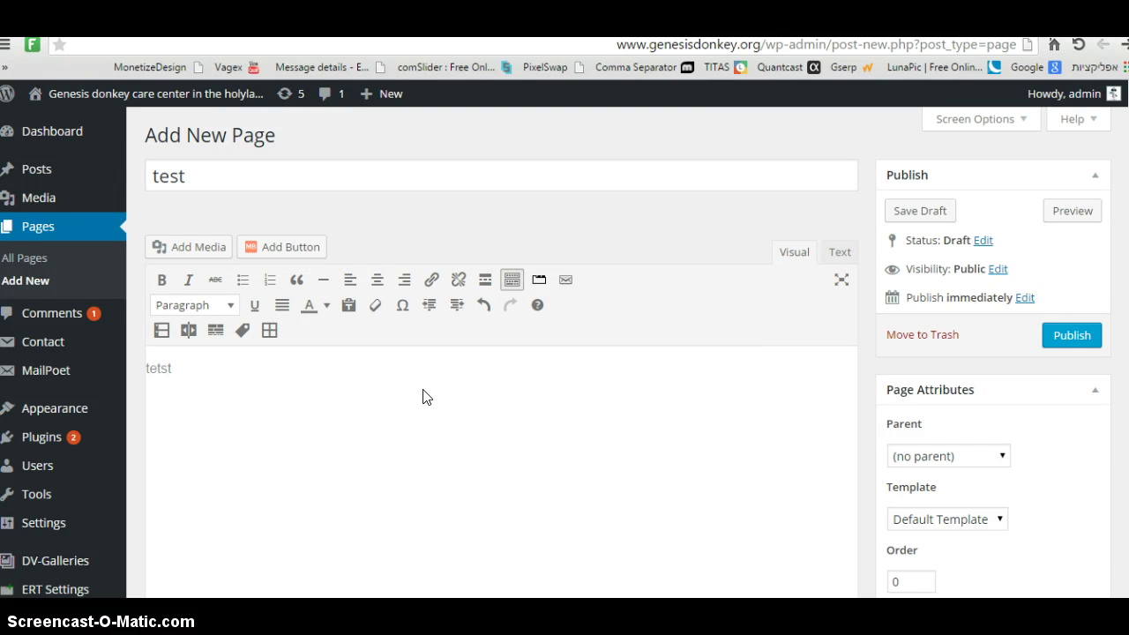
pyautogui.click(1066, 341)
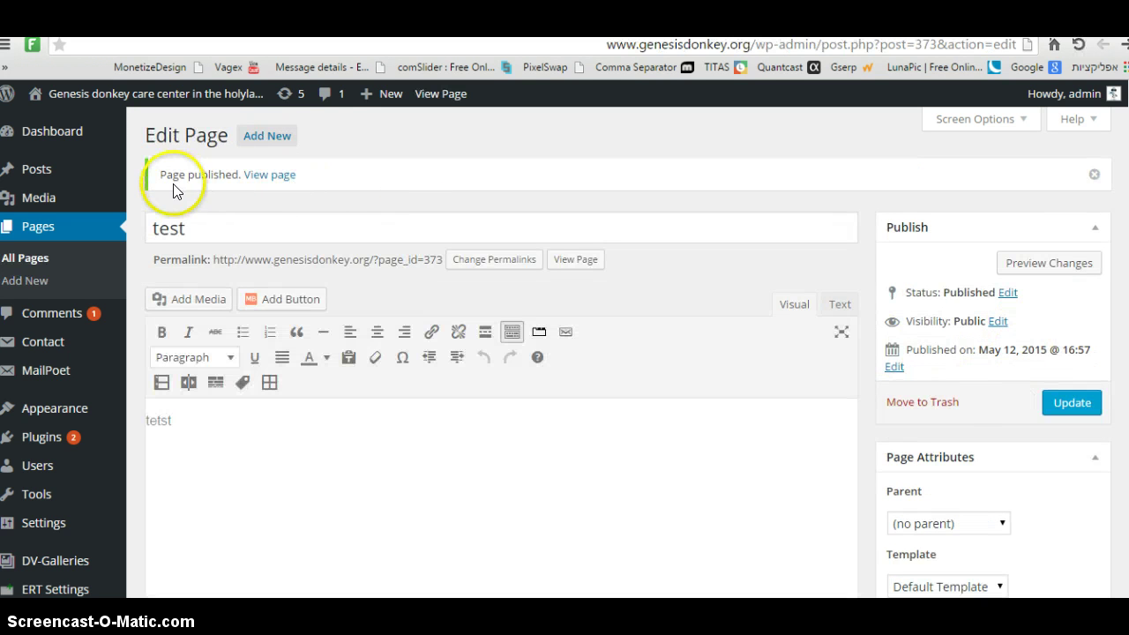
# View the published test page in a separate browser tab and return to its editor
pyautogui.rightClick(284, 179)
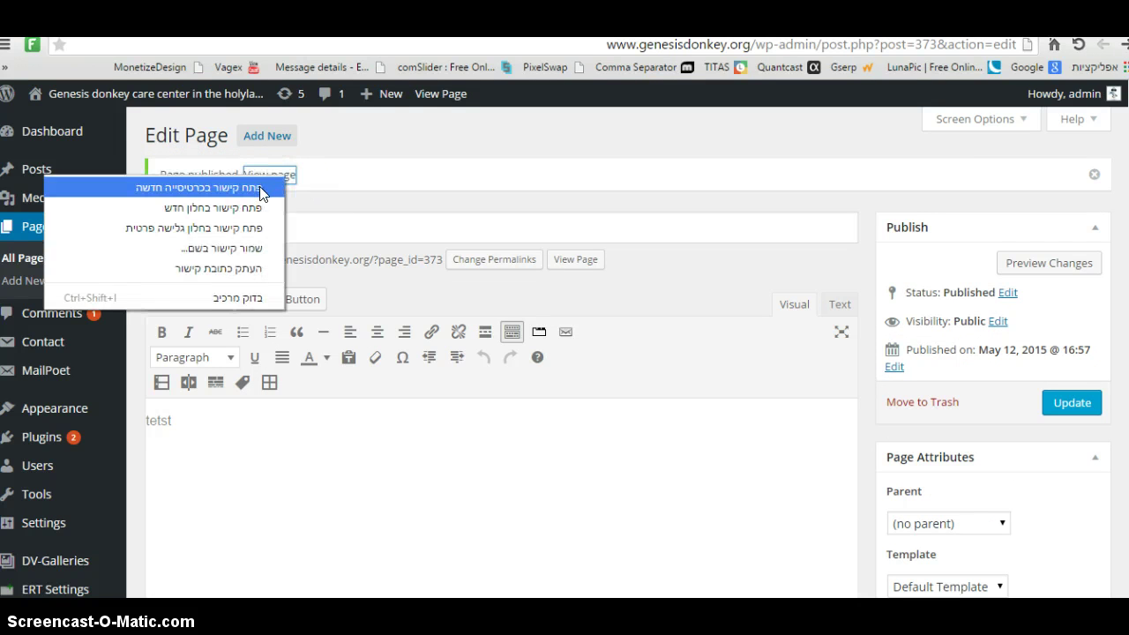
pyautogui.click(259, 188)
pyautogui.click(410, 139)
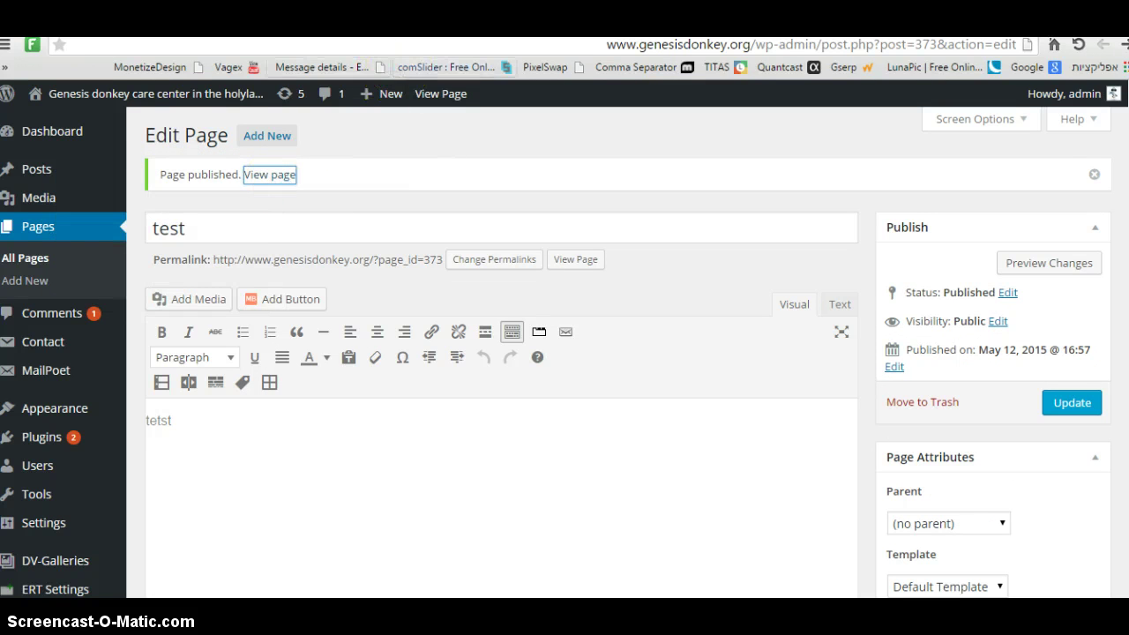
pyautogui.press('Return')
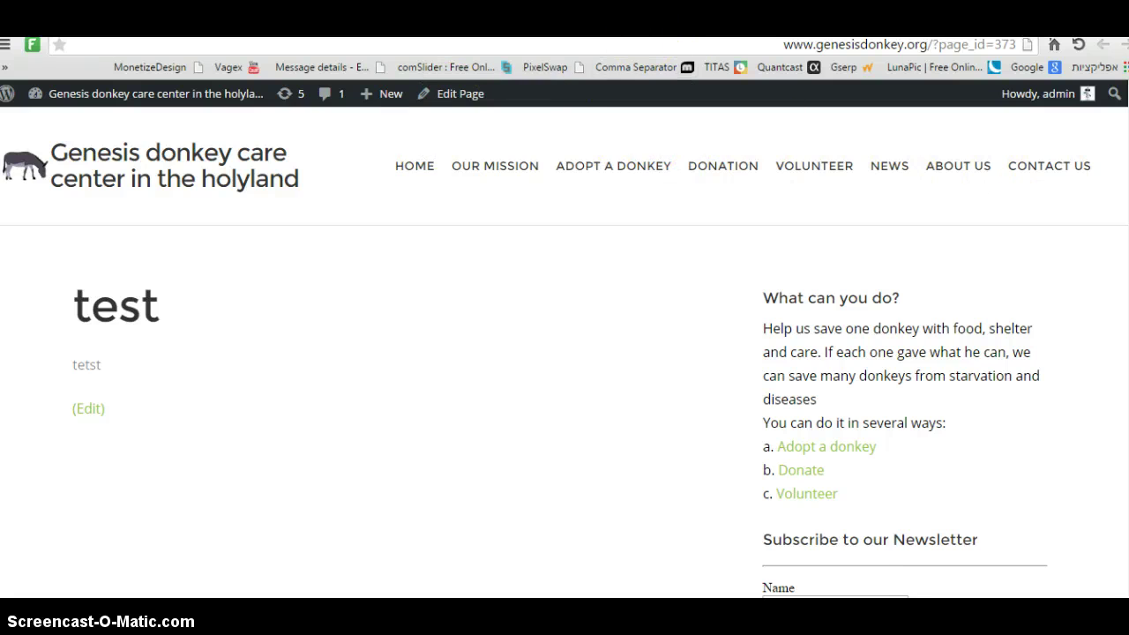
pyautogui.hotkey('alt', 'Left')
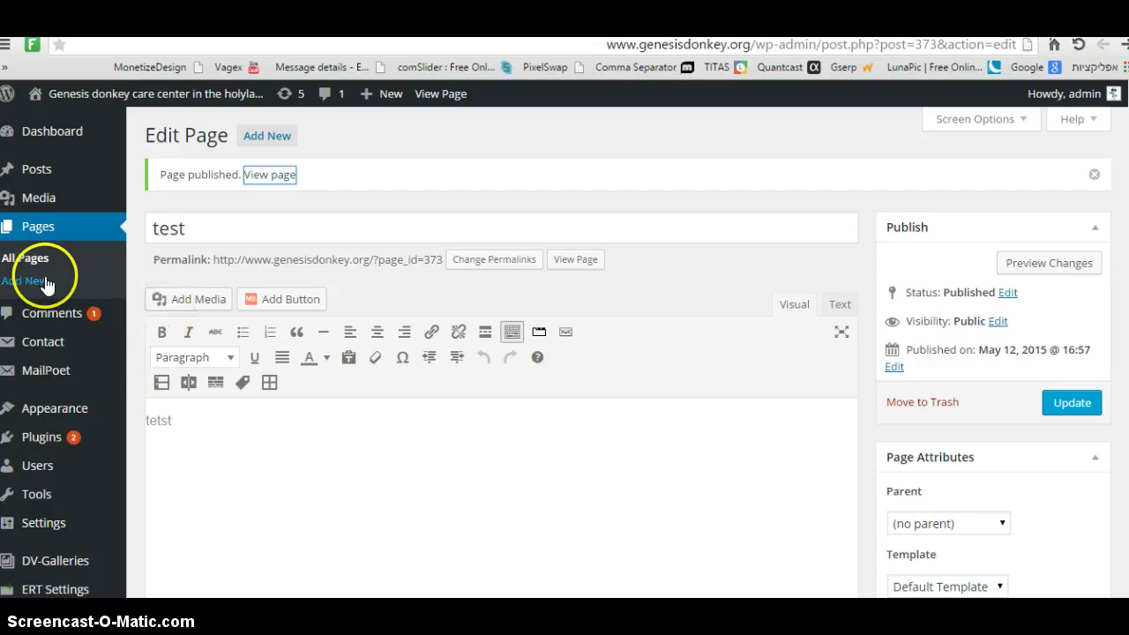
# Go to the site's menu settings and load Menu 1 (Header Menu) for editing
pyautogui.moveTo(35, 410)
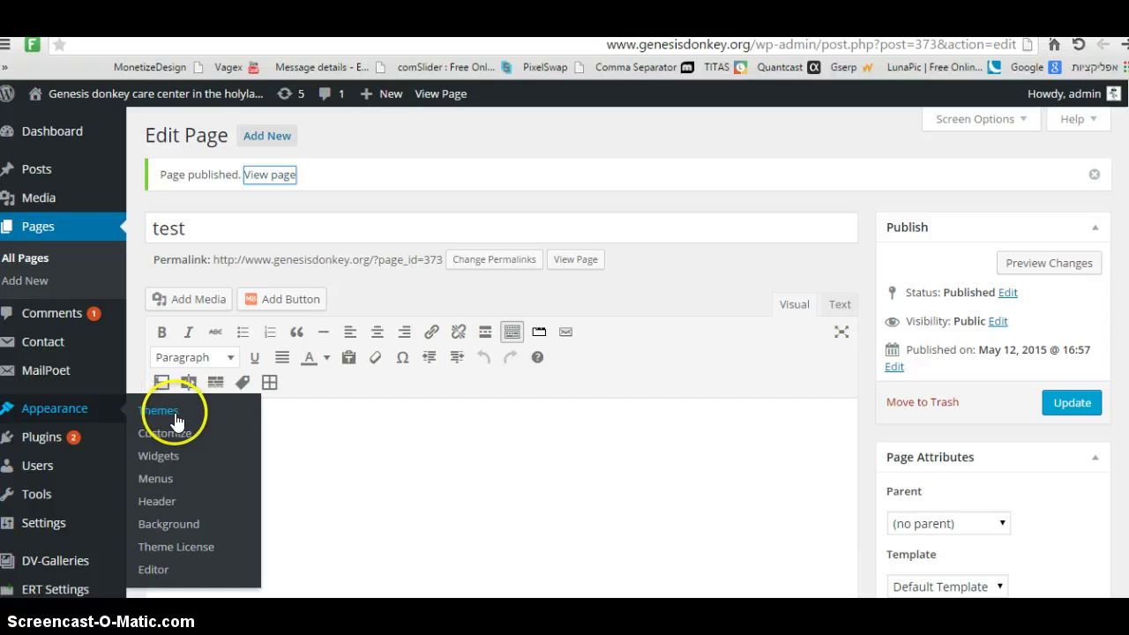
pyautogui.click(162, 478)
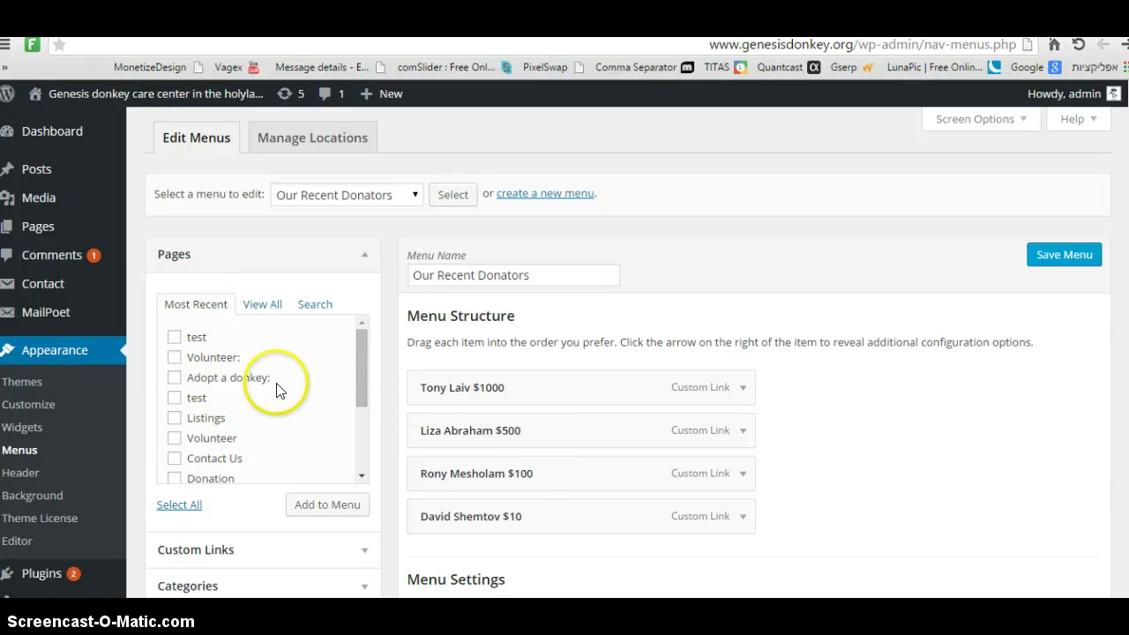
pyautogui.scroll(-1, 305, 398)
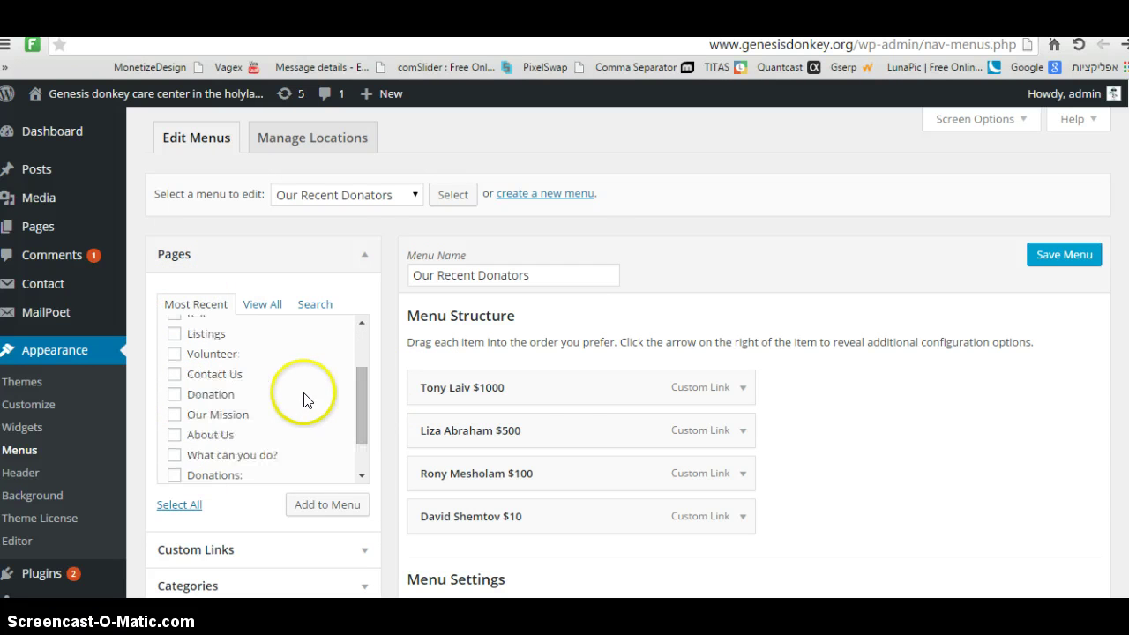
pyautogui.scroll(1, 304, 399)
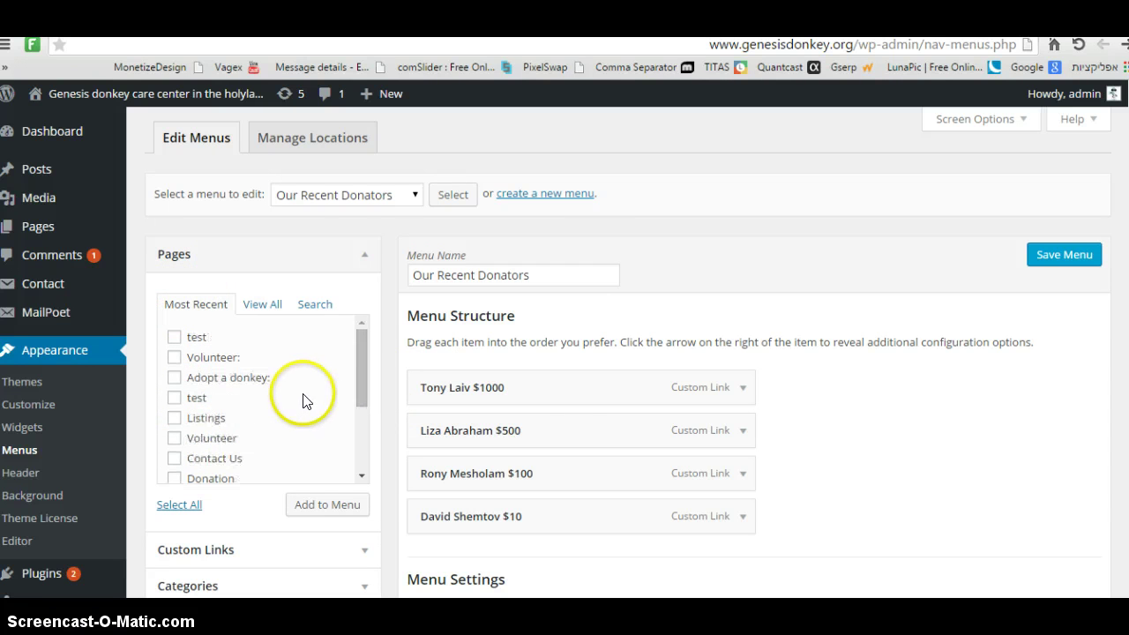
pyautogui.click(360, 196)
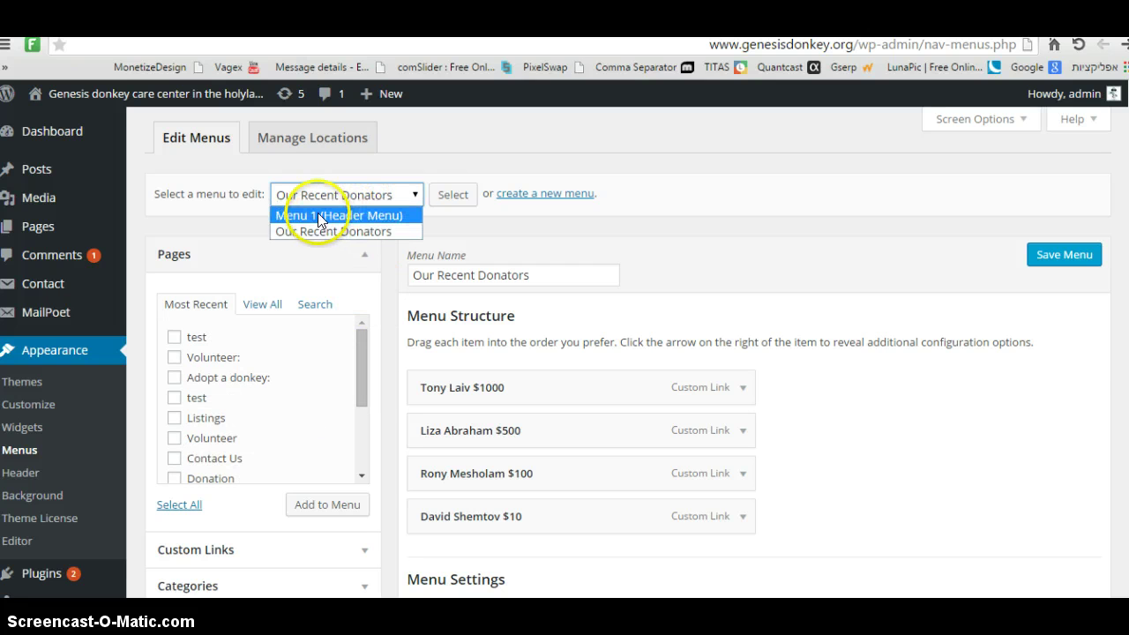
pyautogui.click(315, 217)
pyautogui.click(441, 198)
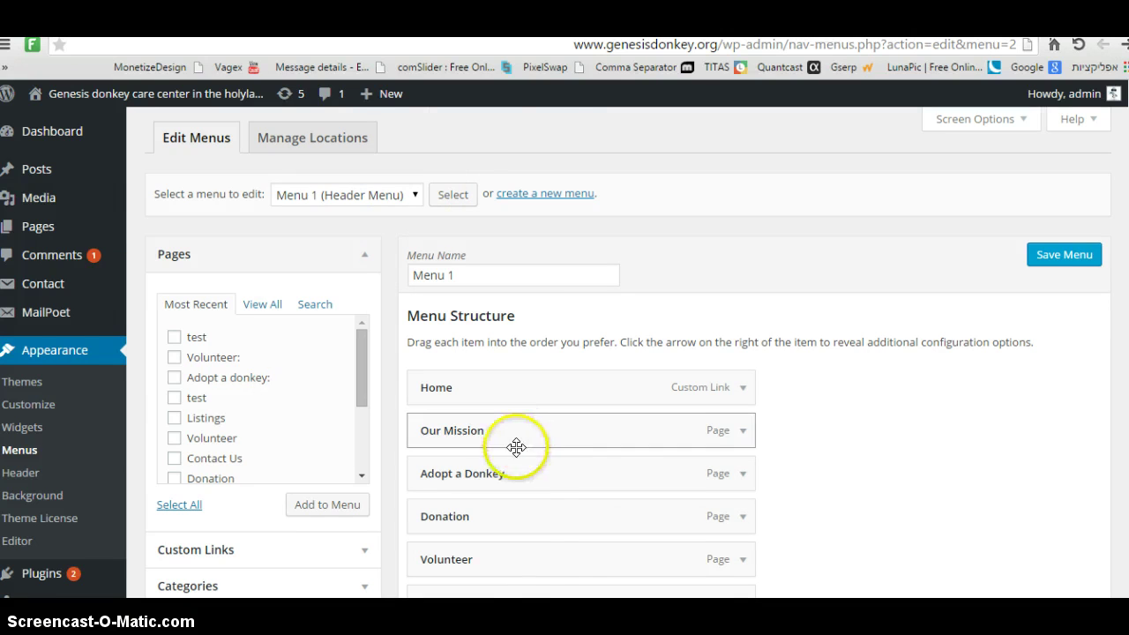
# Add the newest test page from the most recent pages to Menu 1
pyautogui.scroll(-1, 517, 446)
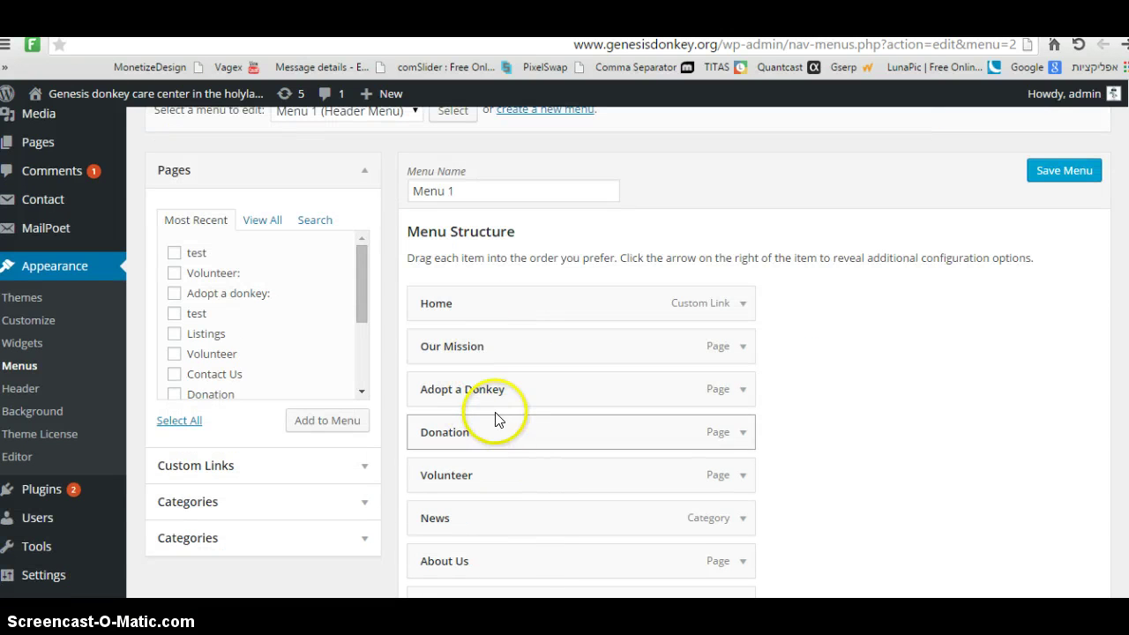
pyautogui.click(176, 255)
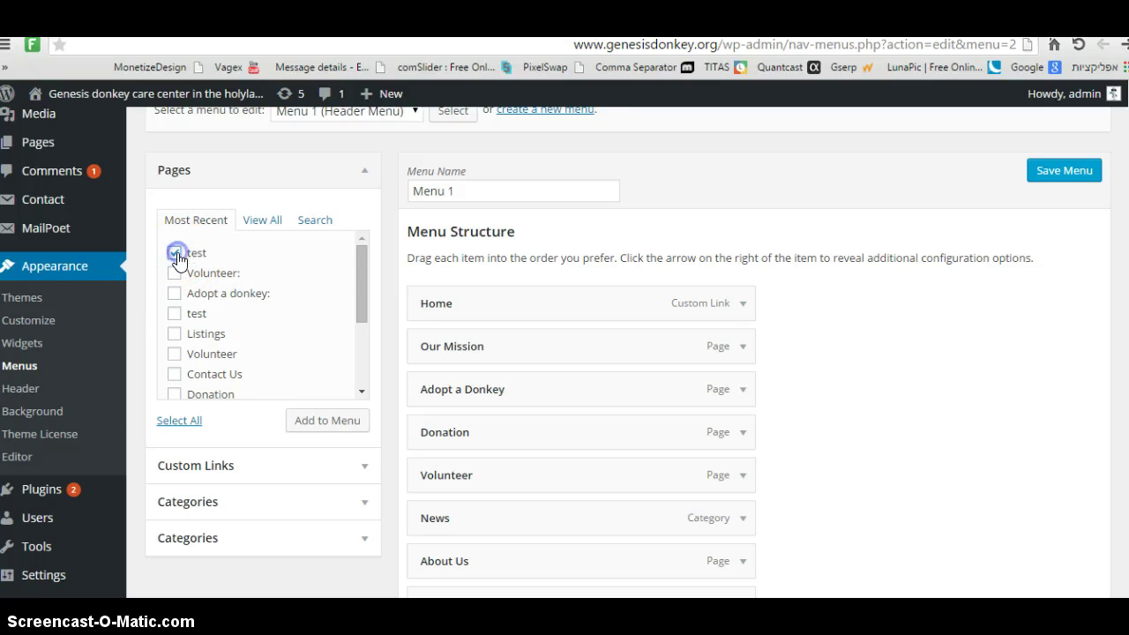
pyautogui.click(336, 425)
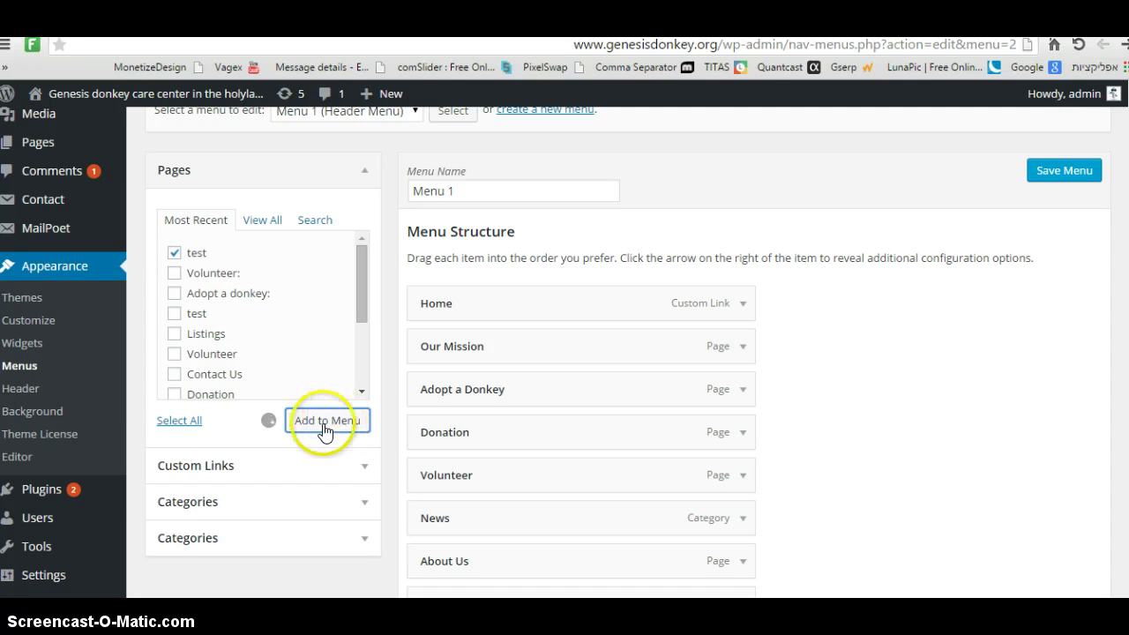
pyautogui.scroll(-2, 818, 448)
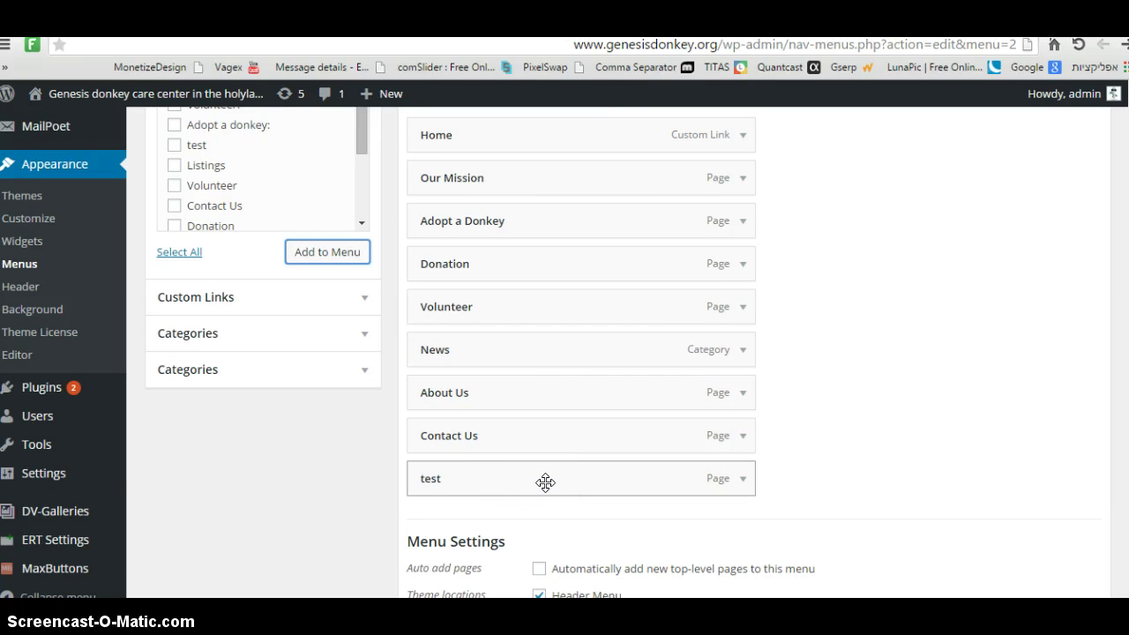
# Move the test item beneath Our Mission as its sub item and save the menu
pyautogui.moveTo(545, 482); pyautogui.dragTo(502, 222)
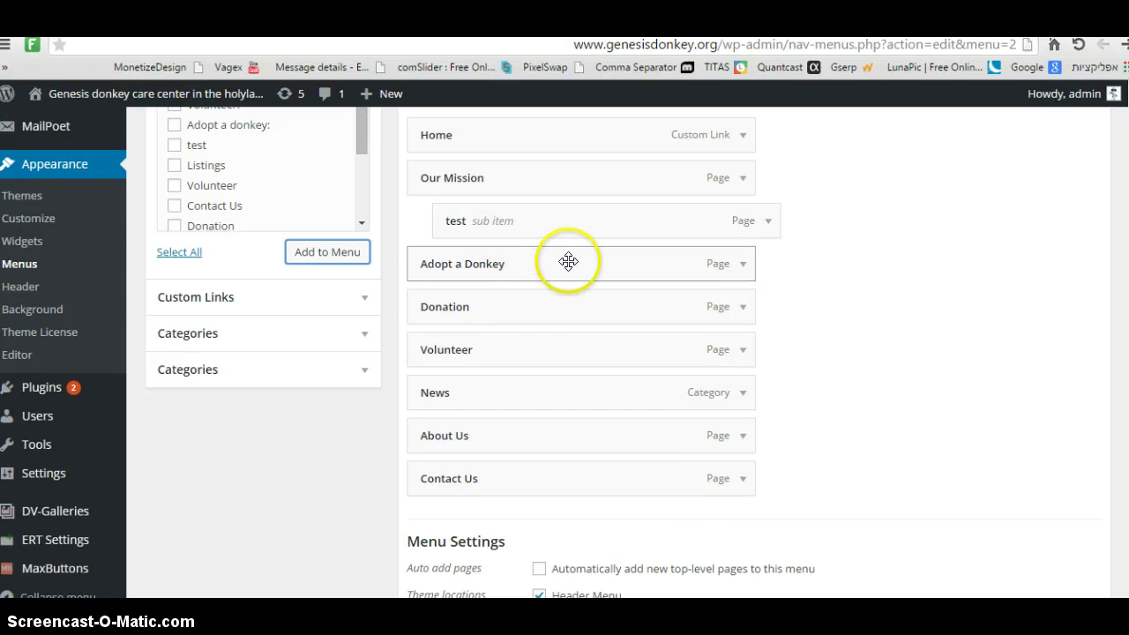
pyautogui.scroll(-2, 876, 398)
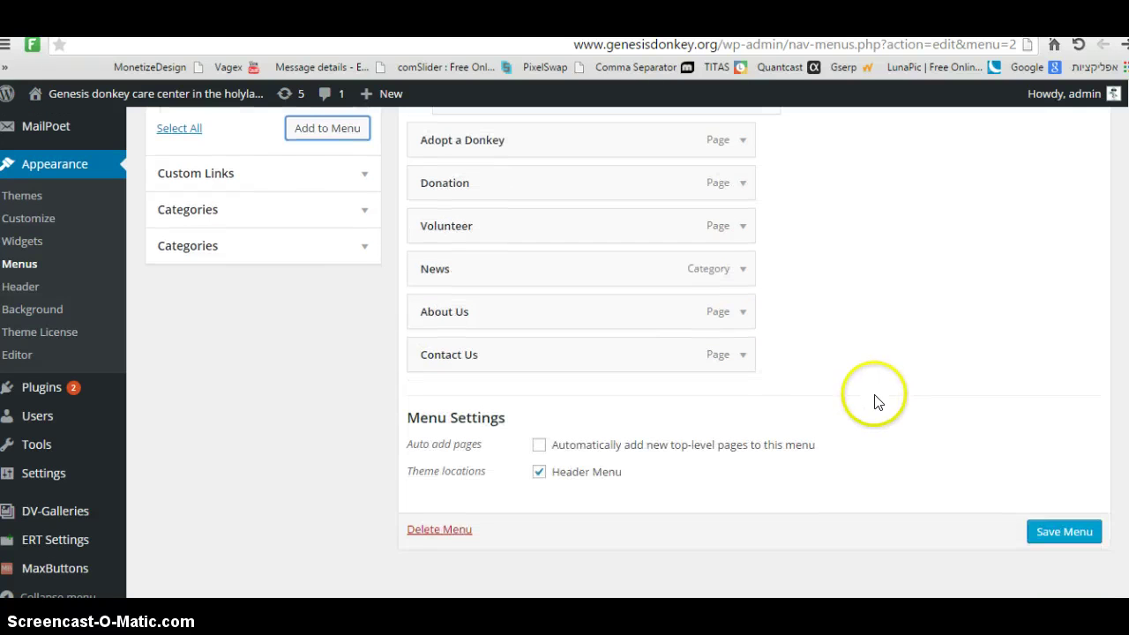
pyautogui.click(1046, 537)
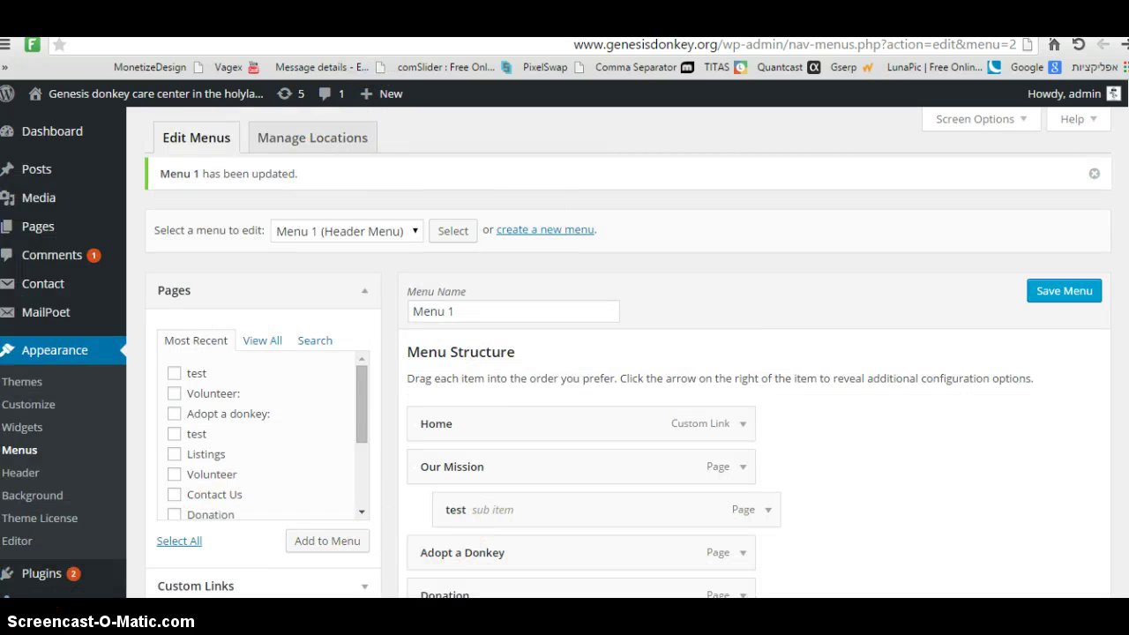
# Check the Our Mission submenu on the live site and return to the menu editor
pyautogui.hotkey('ctrl', 'Tab')
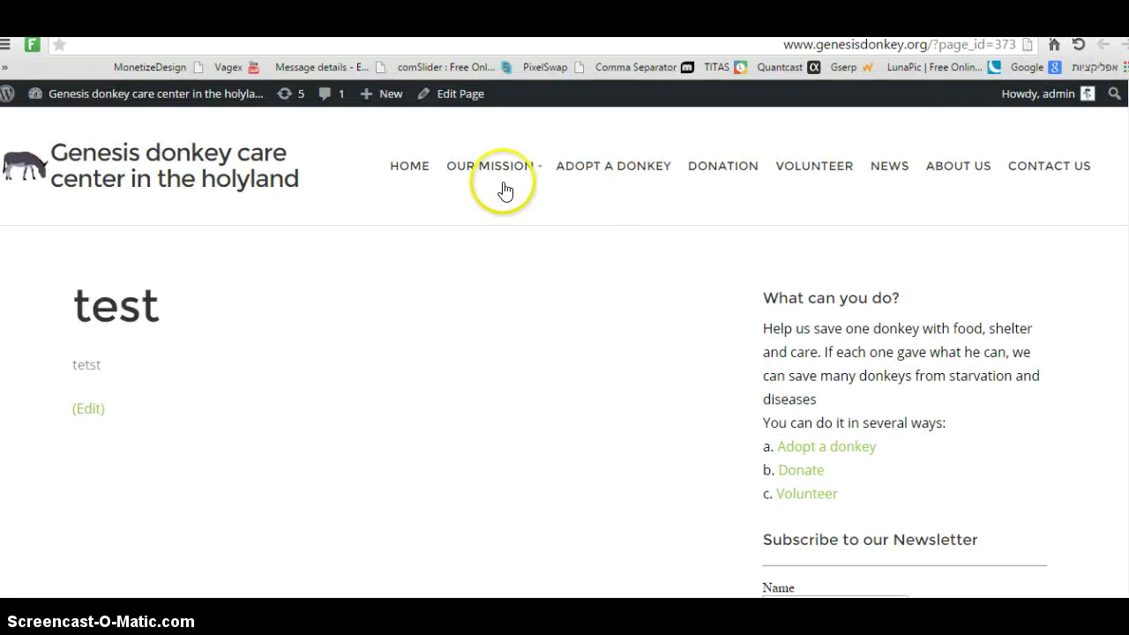
pyautogui.moveTo(486, 171)
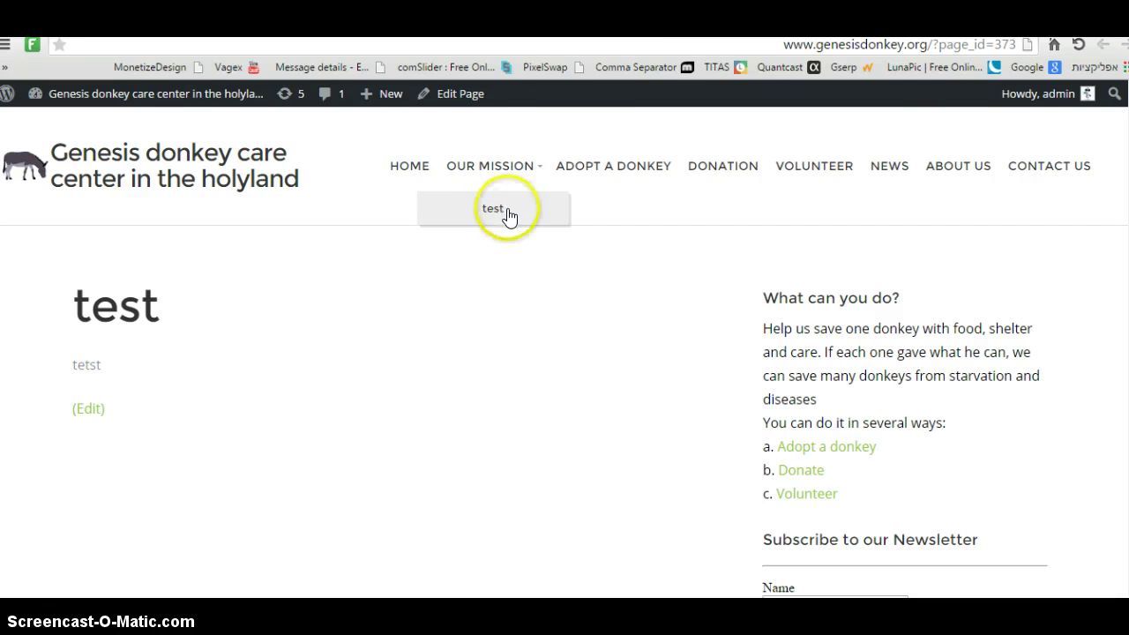
pyautogui.hotkey('ctrl', 'Tab')
# Remove the test sub item under Our Mission from Menu 1 and save the menu
pyautogui.scroll(-1, 750, 323)
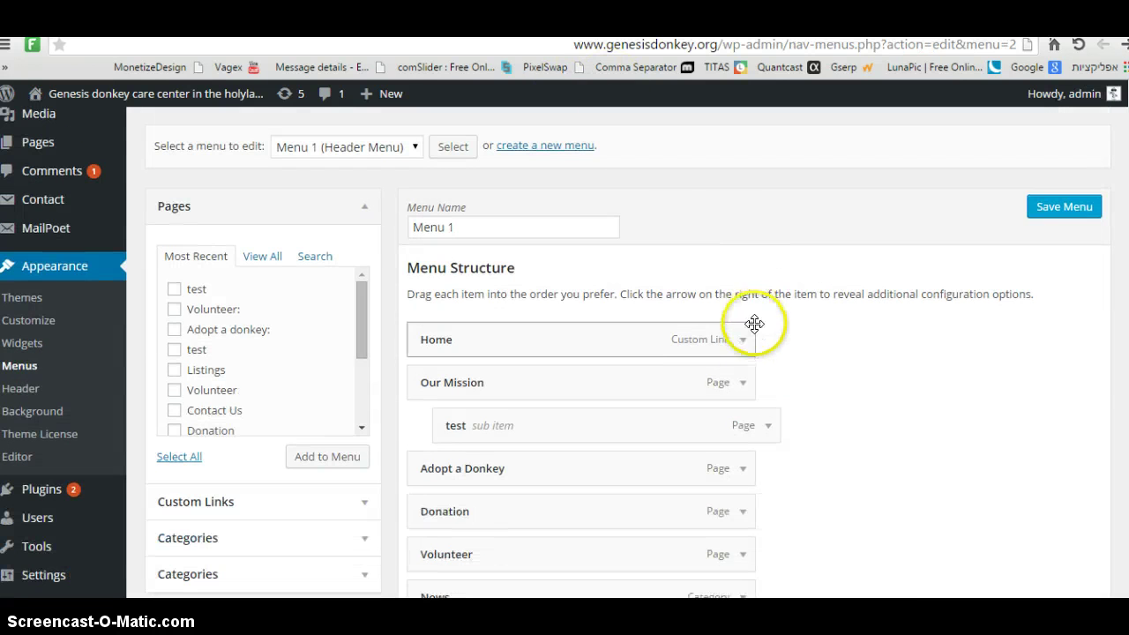
pyautogui.scroll(-1, 705, 414)
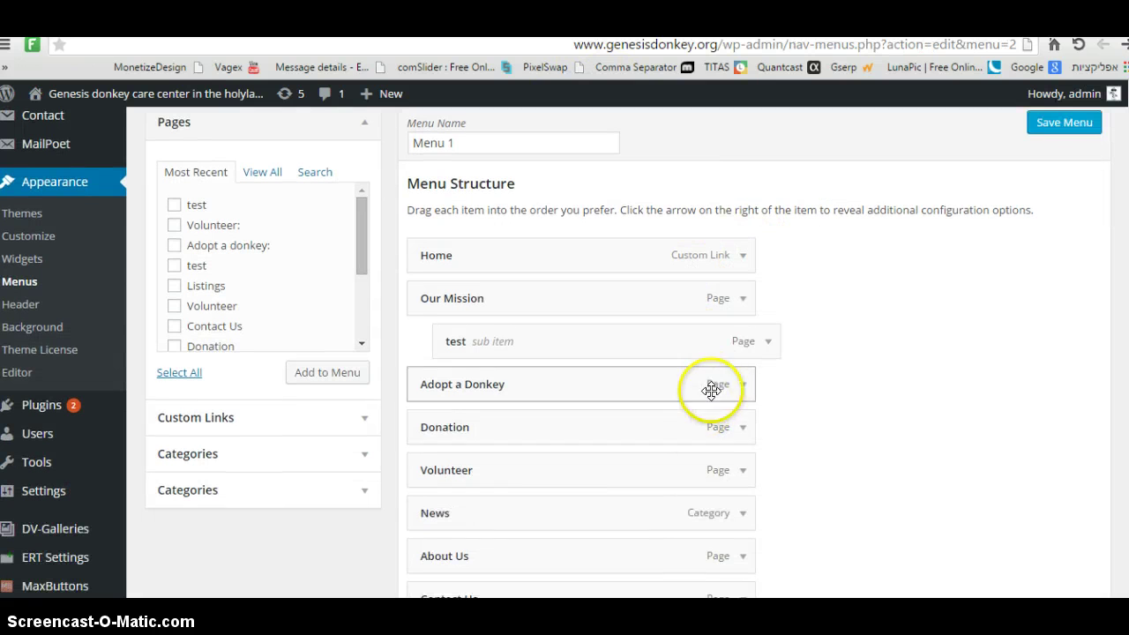
pyautogui.click(768, 344)
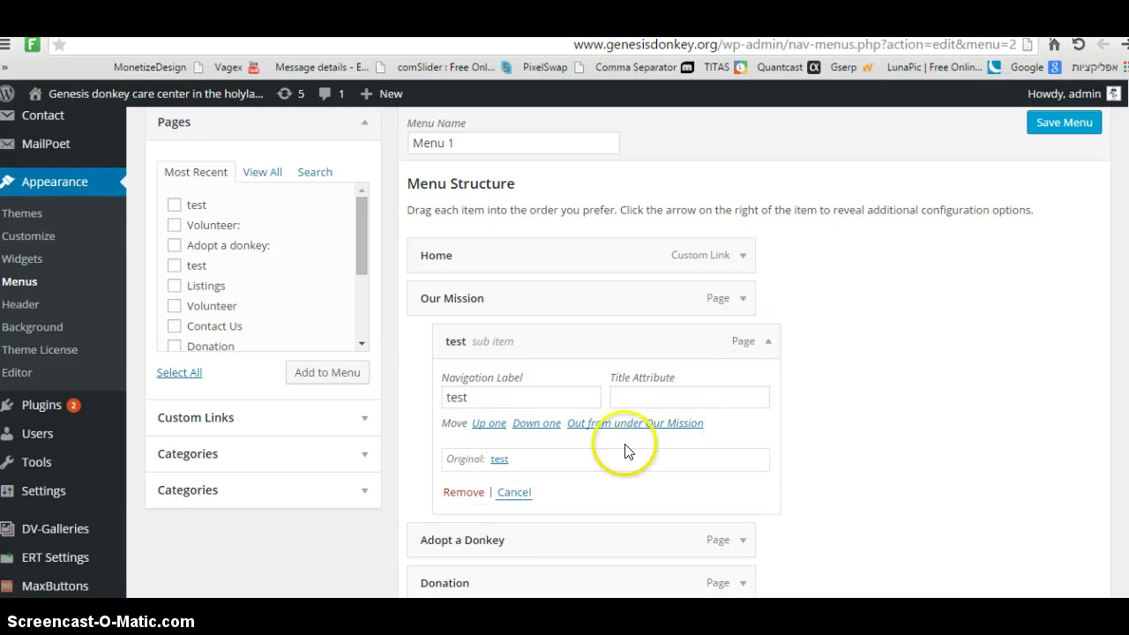
pyautogui.click(463, 492)
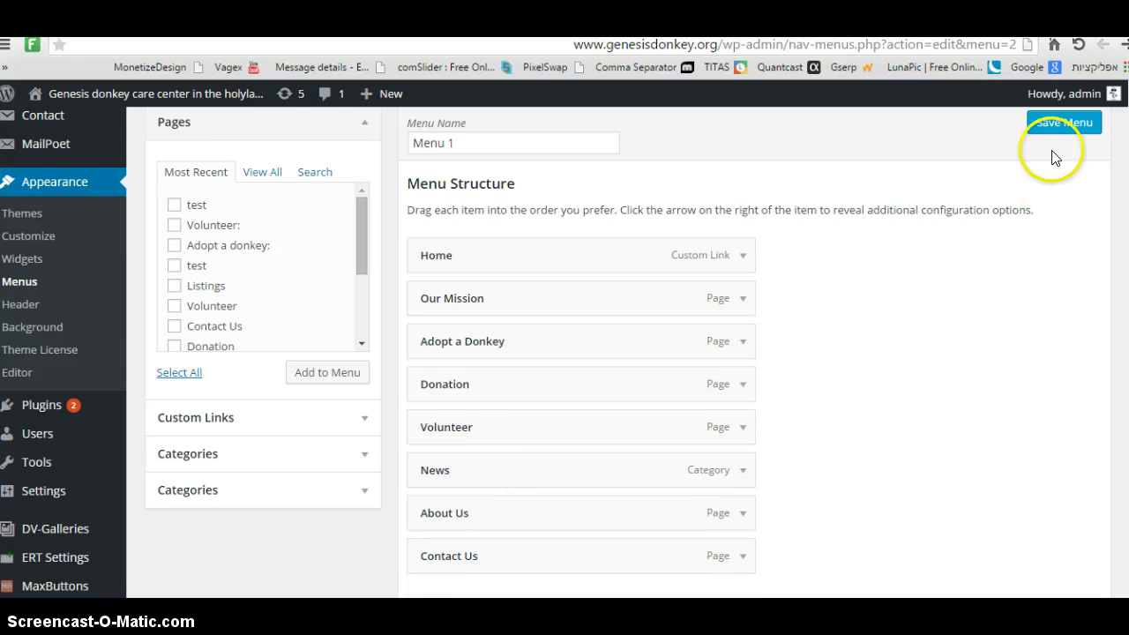
pyautogui.click(1058, 126)
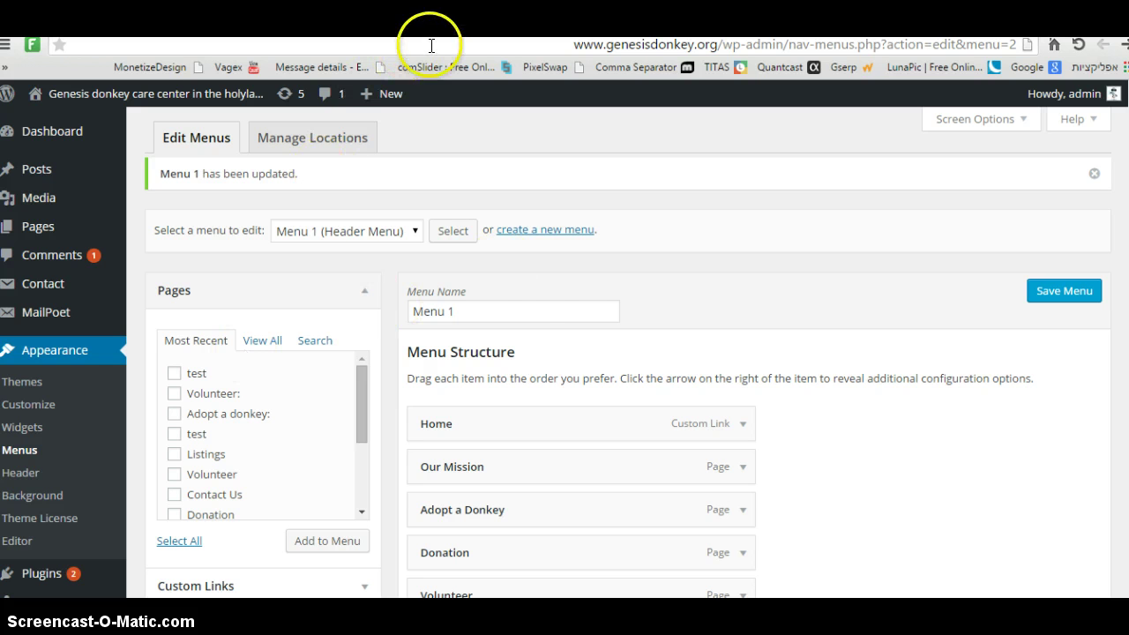
# Switch back to the live test page and look at its header navigation
pyautogui.hotkey('ctrl', 'Tab')
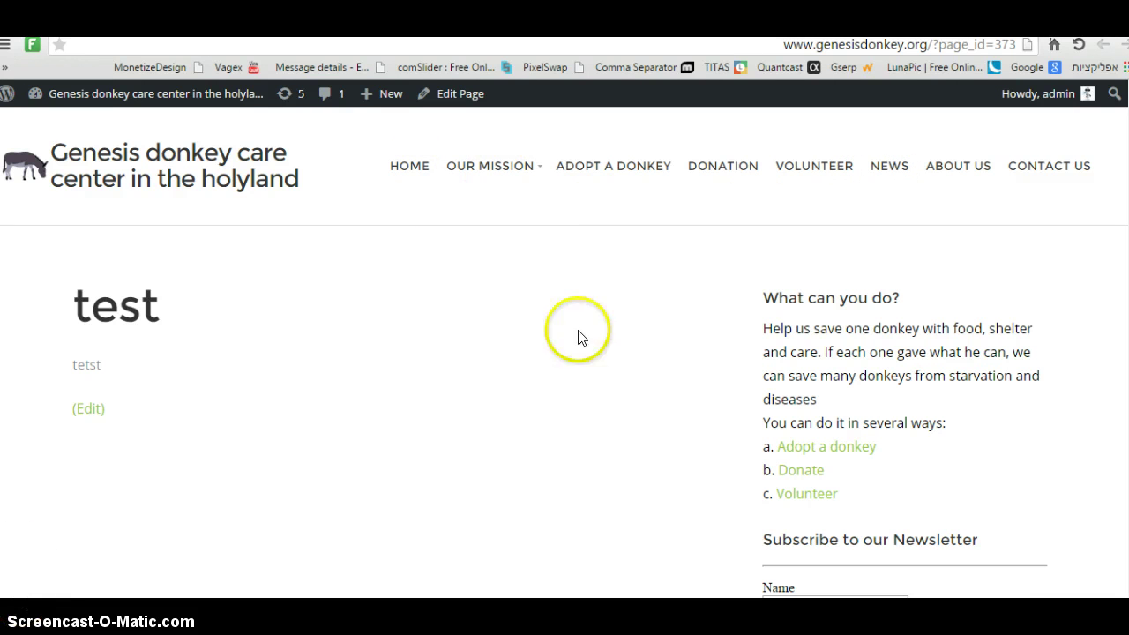
pyautogui.click(586, 178)
pyautogui.click(582, 197)
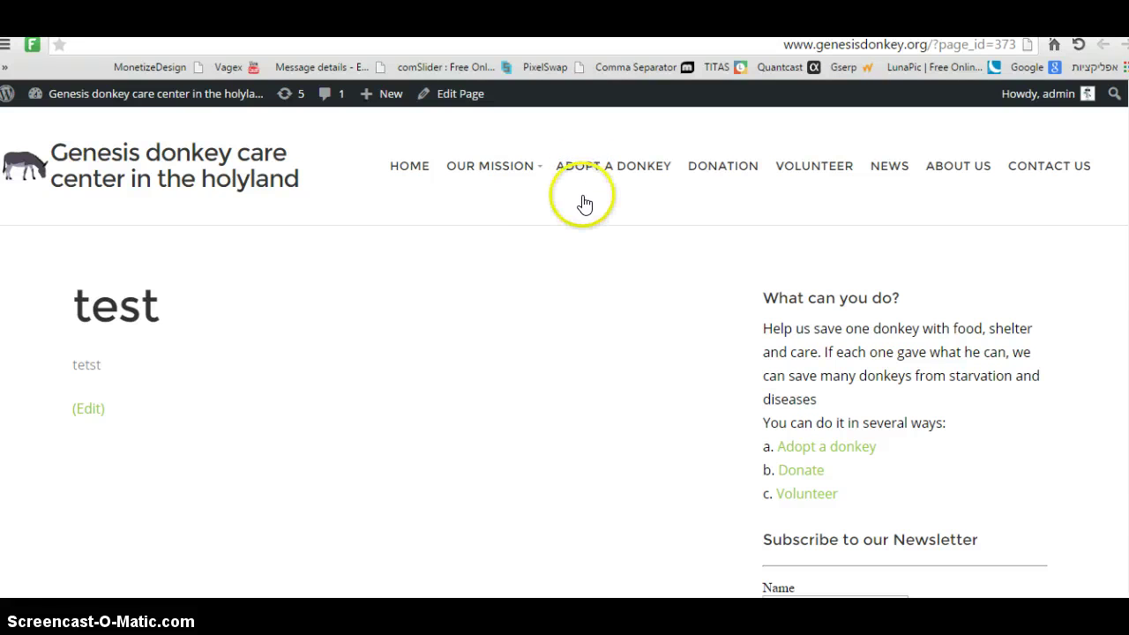